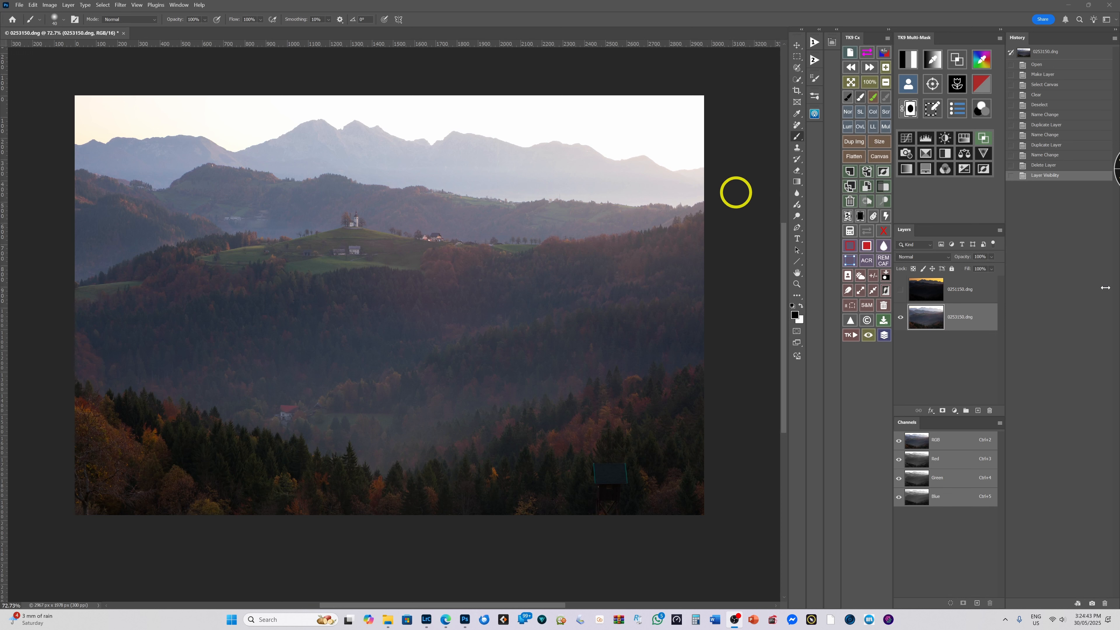
Activate the Gradient tool, and show and rehide the dark sunset layer to compare it with the brighter exposure.
{"action": "left_click", "coordinate": [797, 182]}
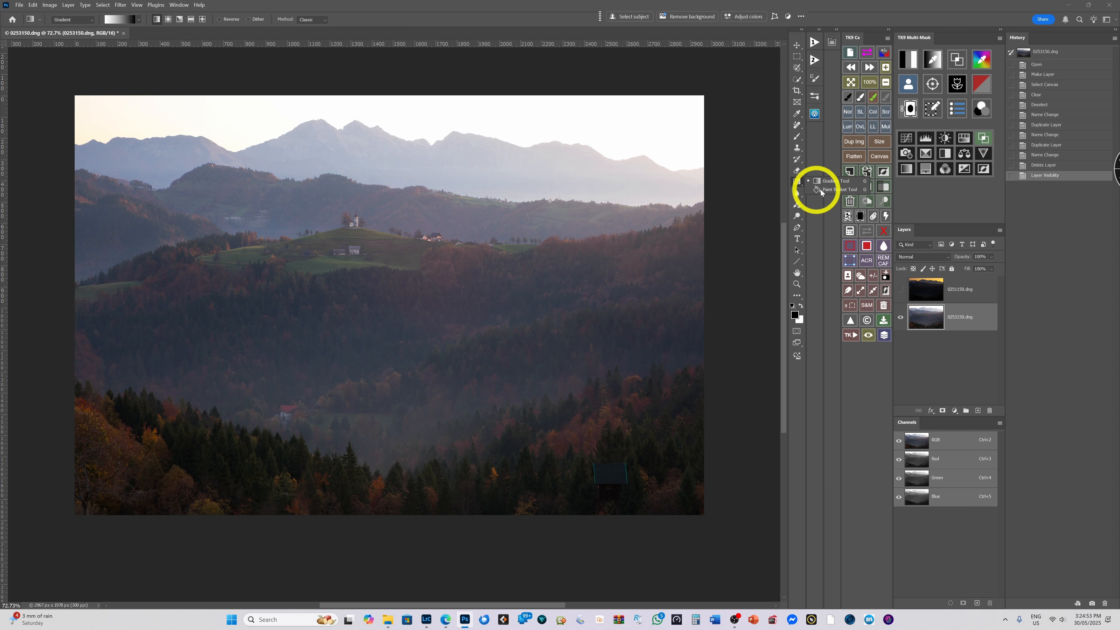
{"action": "left_click", "coordinate": [796, 180]}
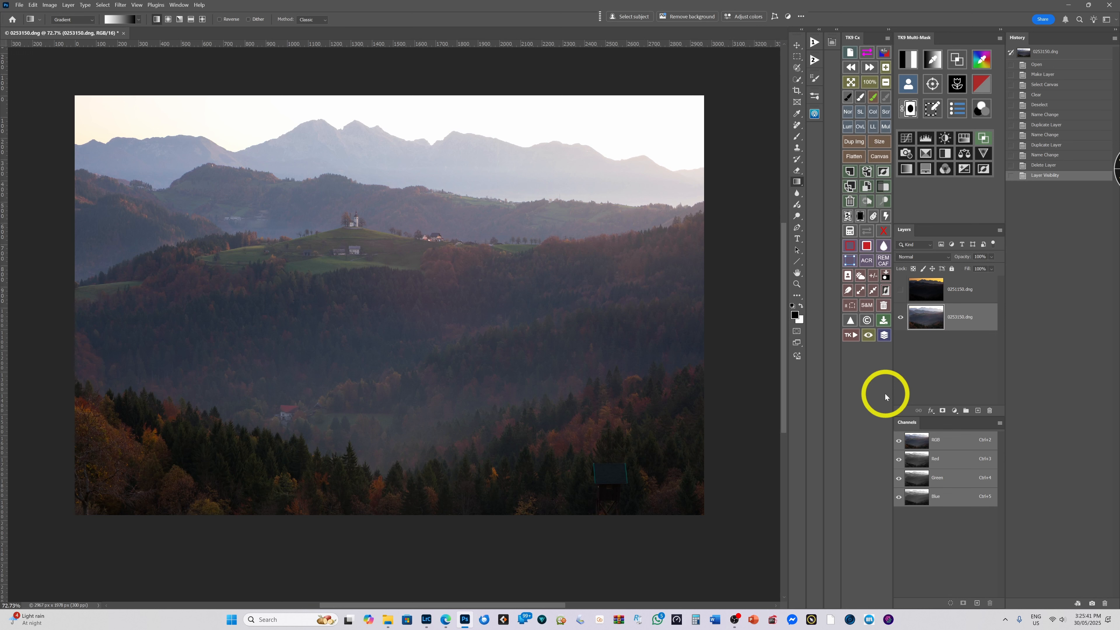
{"action": "left_click", "coordinate": [899, 290]}
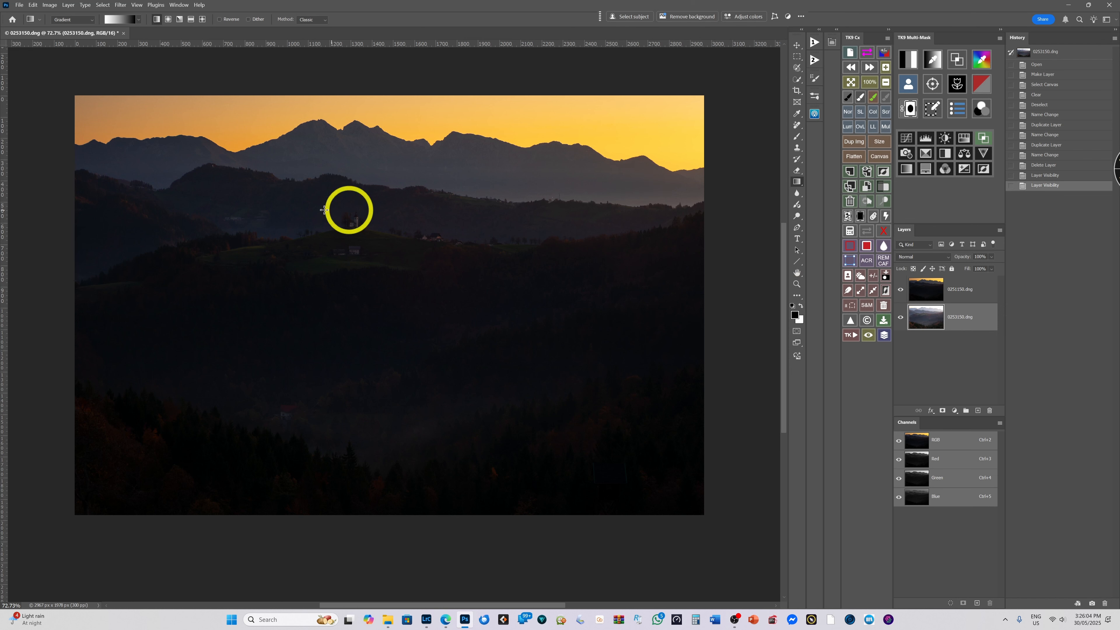
{"action": "left_click", "coordinate": [901, 289]}
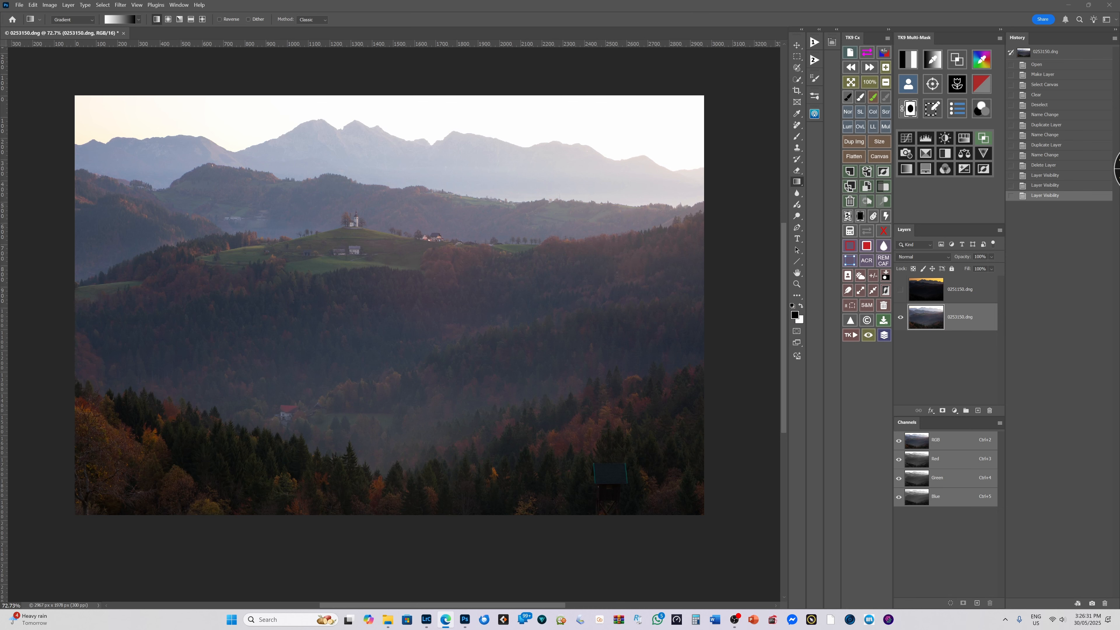
Switch to the web browser, maximize its window and examine the DXOMARK camera sensor rankings, including the Landscape column.
{"action": "left_click_drag", "start_coordinate": [1119, 88], "coordinate": [764, 78]}
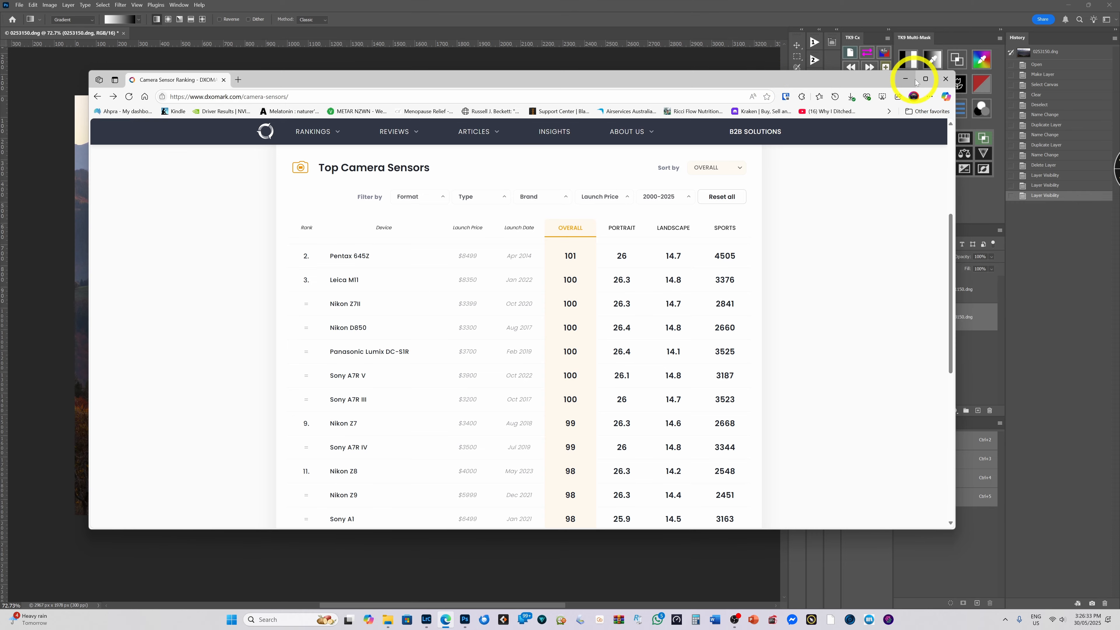
{"action": "left_click", "coordinate": [925, 79]}
{"action": "scroll", "coordinate": [638, 250], "scroll_direction": "up", "scroll_amount": 5}
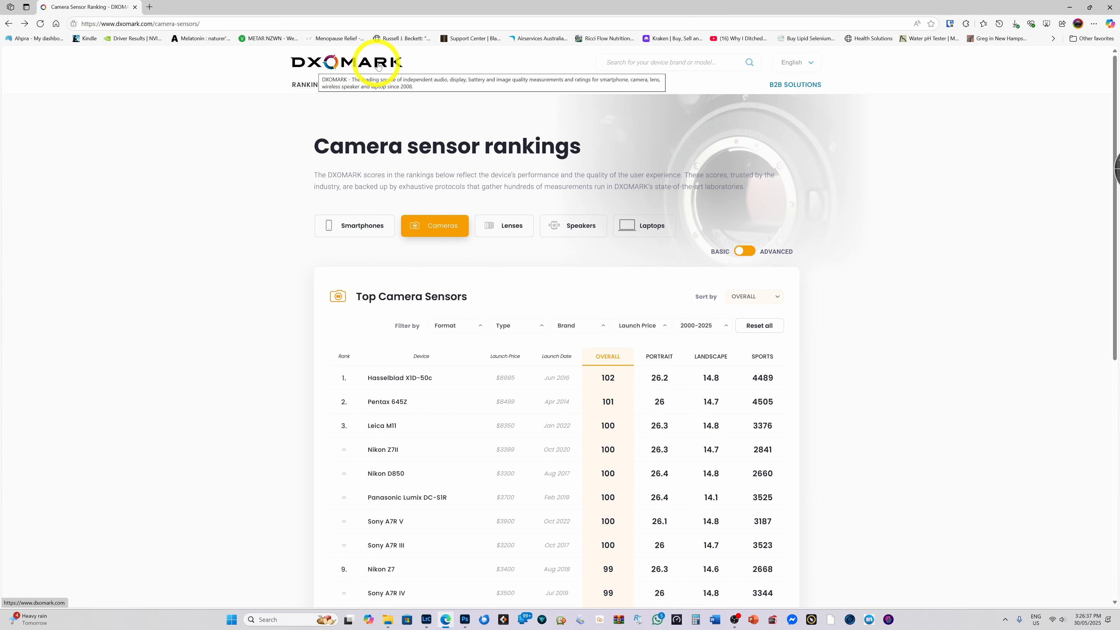
{"action": "scroll", "coordinate": [960, 268], "scroll_direction": "down", "scroll_amount": 2}
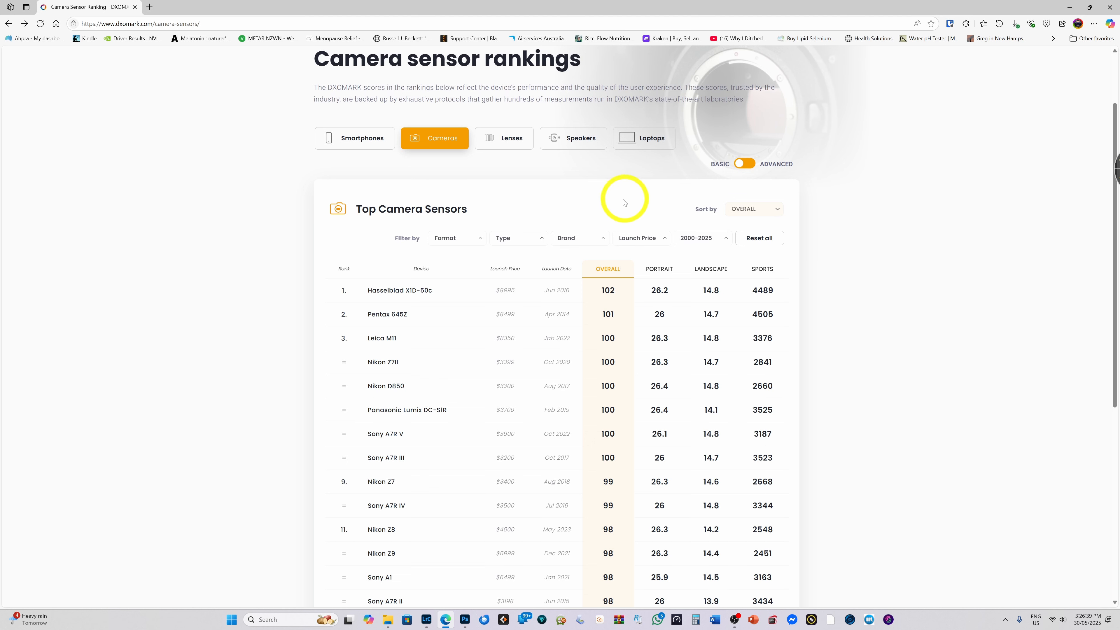
{"action": "scroll", "coordinate": [837, 185], "scroll_direction": "down", "scroll_amount": 2}
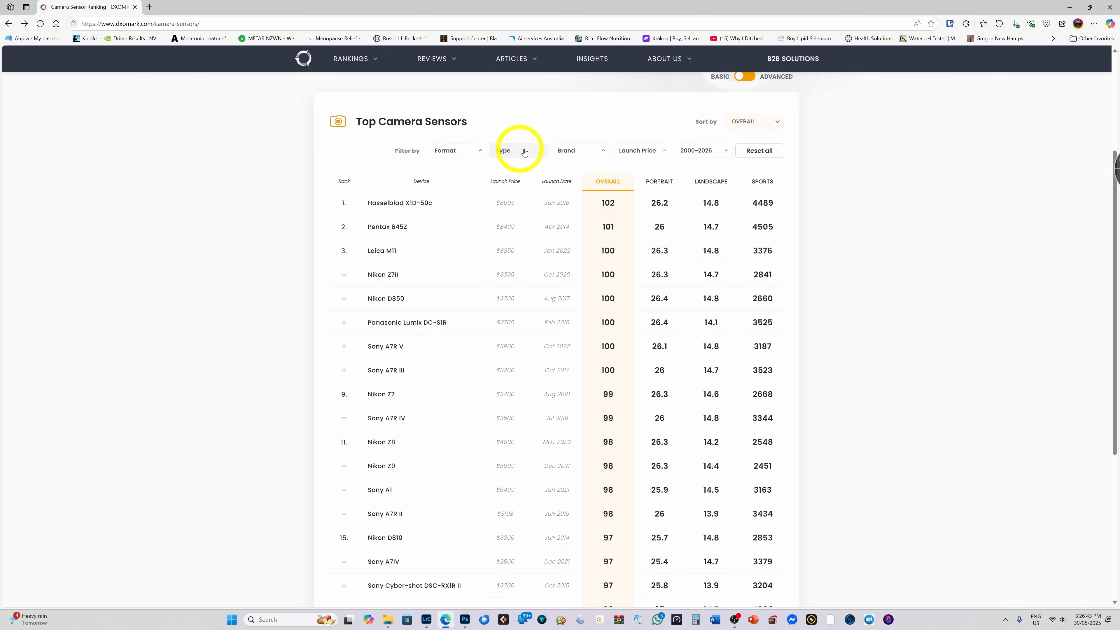
{"action": "scroll", "coordinate": [998, 268], "scroll_direction": "down", "scroll_amount": 1}
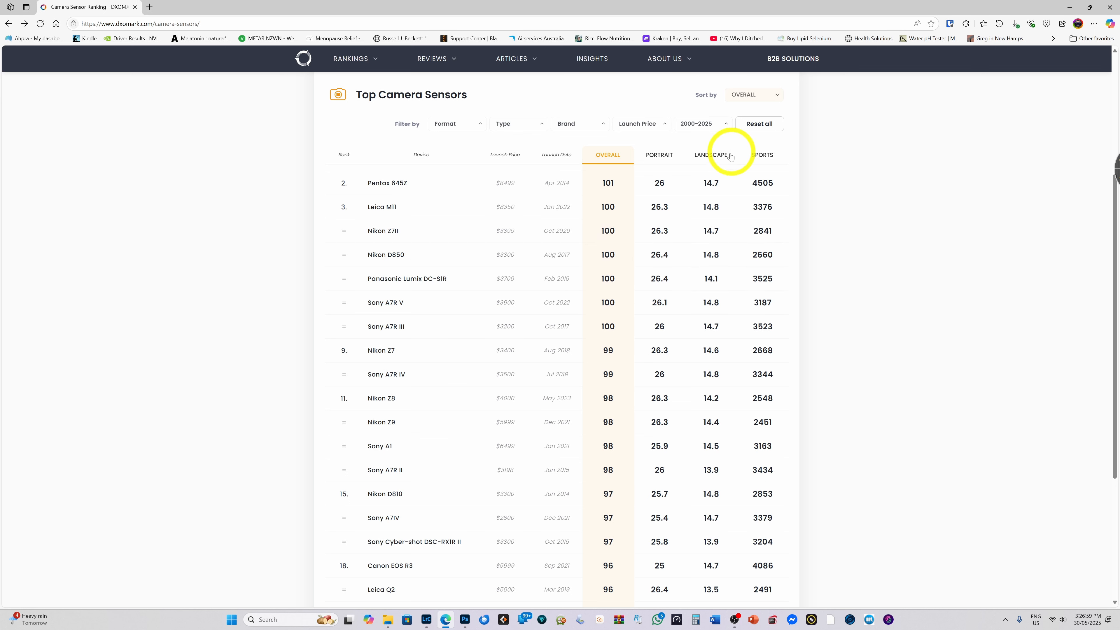
Open the Nikon D850 entry, examine its Landscape (Dynamic Range) score, and return to the rankings.
{"action": "left_click", "coordinate": [712, 255]}
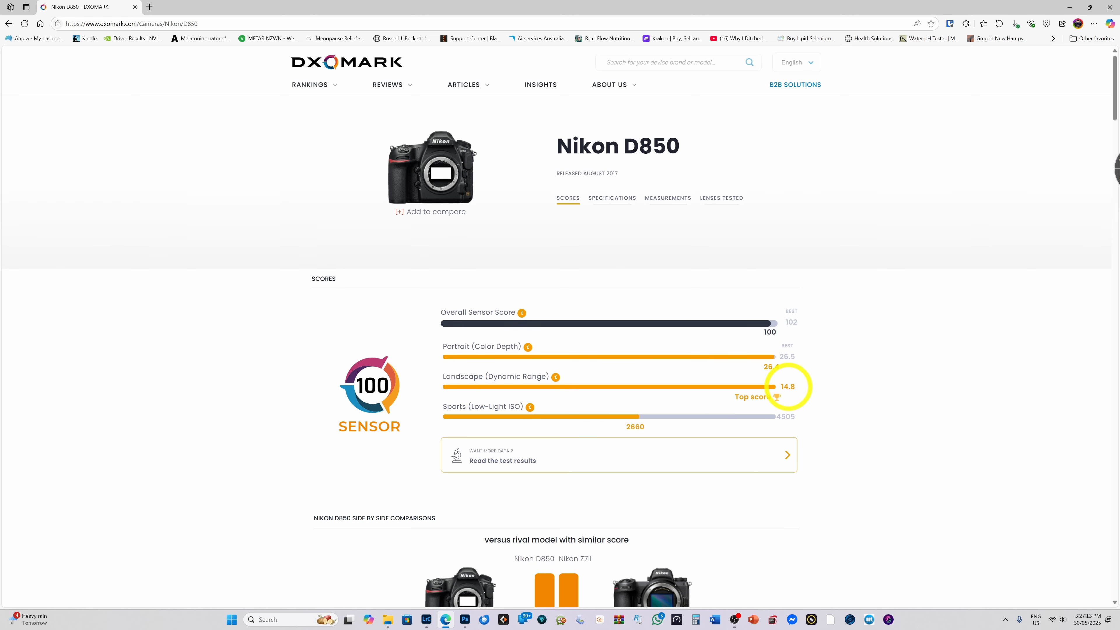
{"action": "scroll", "coordinate": [788, 387], "scroll_direction": "down", "scroll_amount": 1}
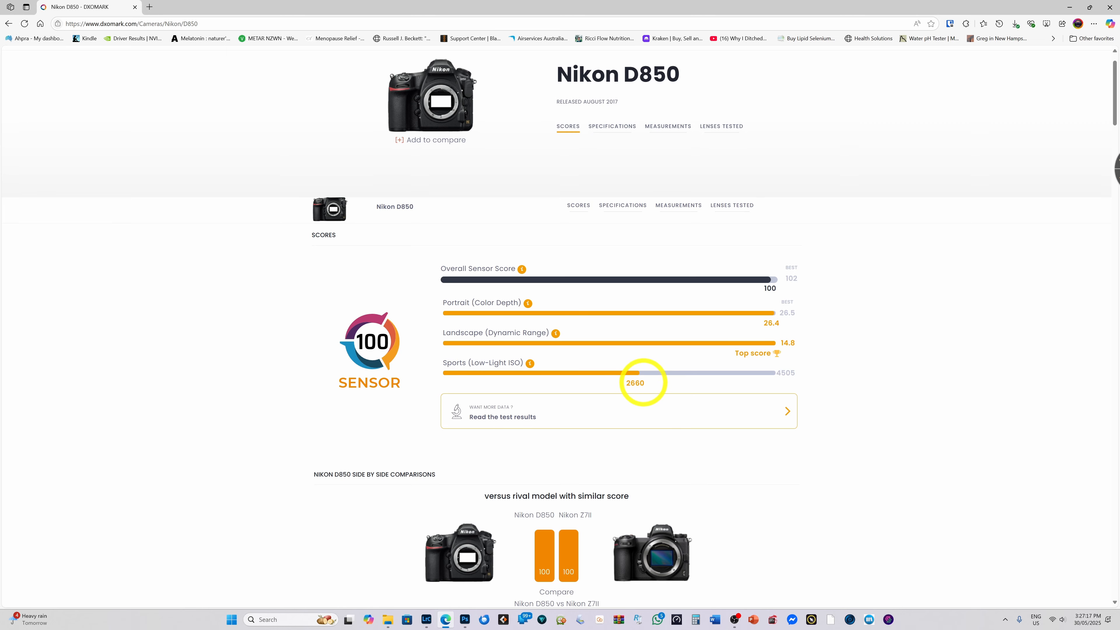
{"action": "left_click", "coordinate": [9, 23]}
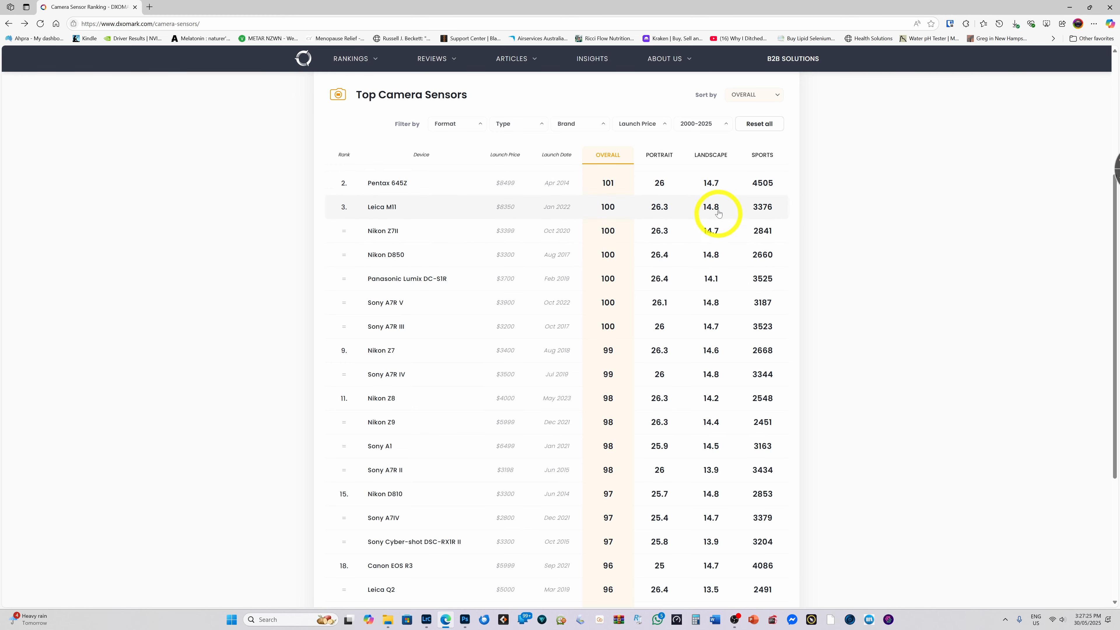
Load more cameras in the sensor ranking and compare the Landscape scores of the lower-ranked models.
{"action": "scroll", "coordinate": [719, 214], "scroll_direction": "down", "scroll_amount": 2}
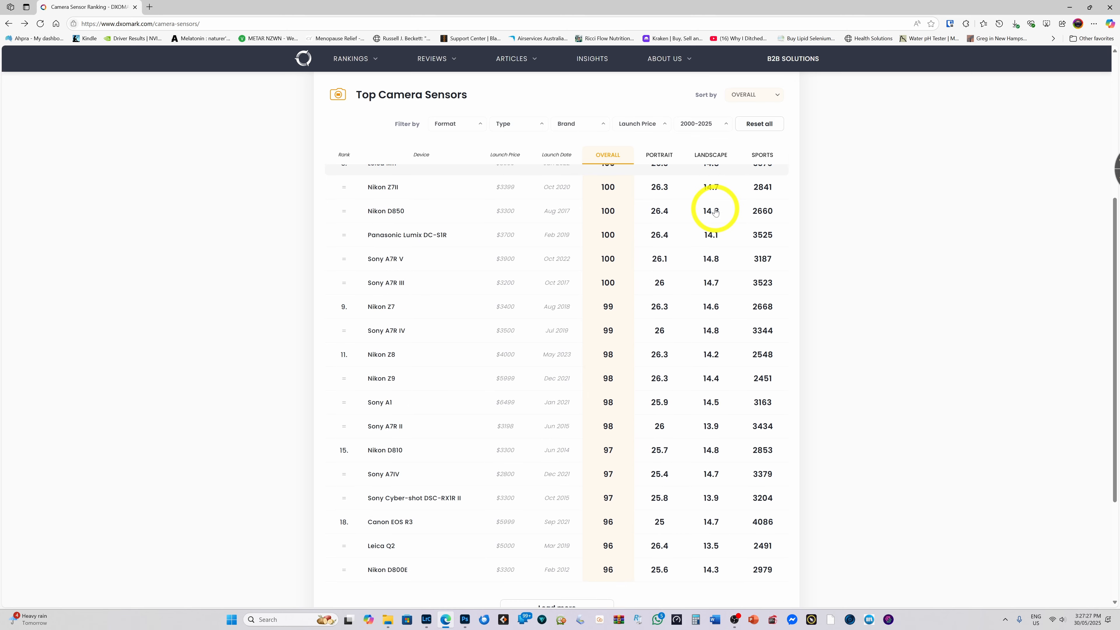
{"action": "left_click", "coordinate": [556, 564]}
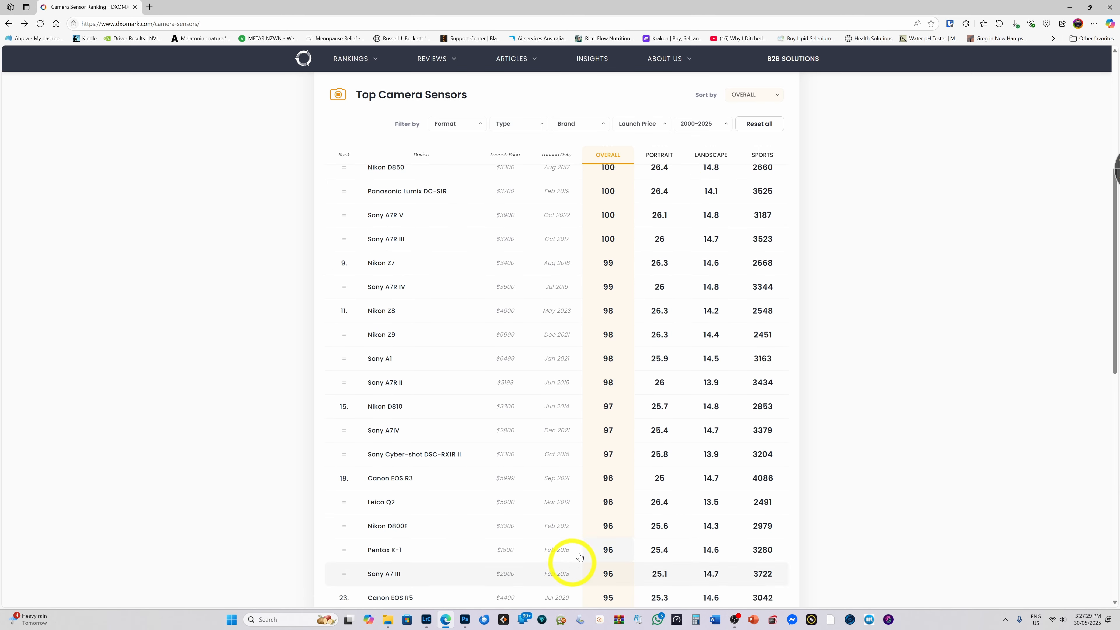
{"action": "scroll", "coordinate": [631, 363], "scroll_direction": "down", "scroll_amount": 3}
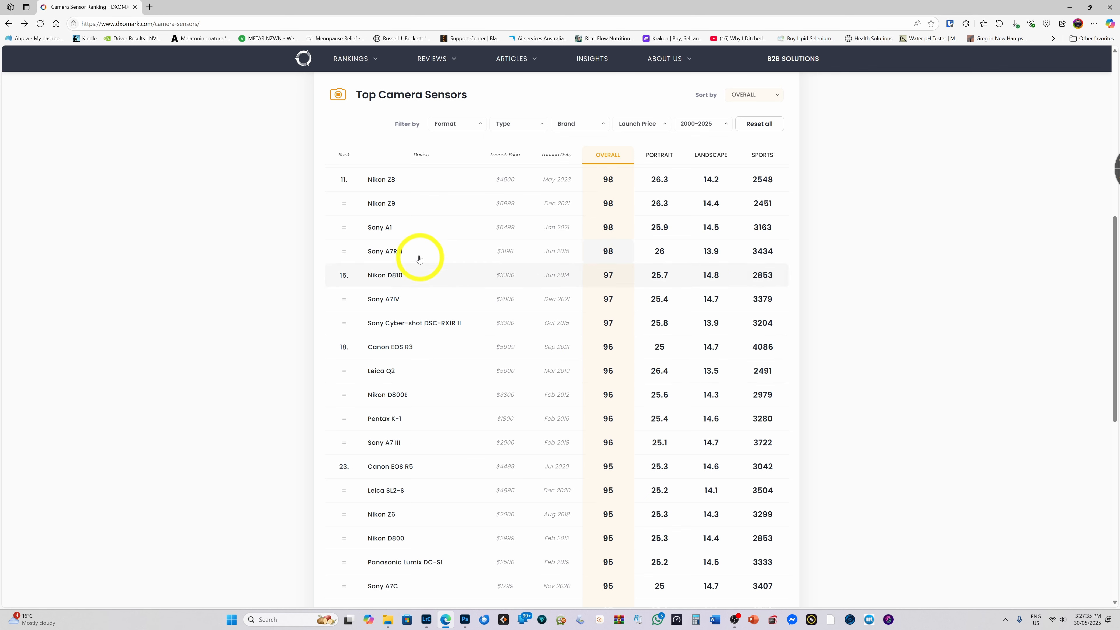
{"action": "scroll", "coordinate": [454, 348], "scroll_direction": "down", "scroll_amount": 3}
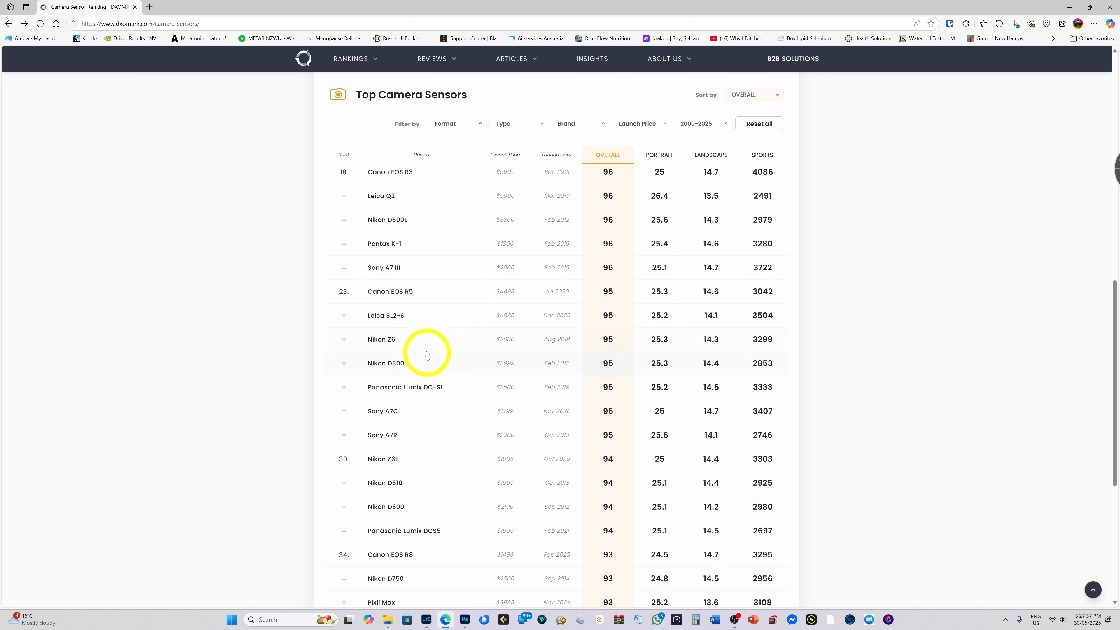
{"action": "scroll", "coordinate": [715, 339], "scroll_direction": "down", "scroll_amount": 3}
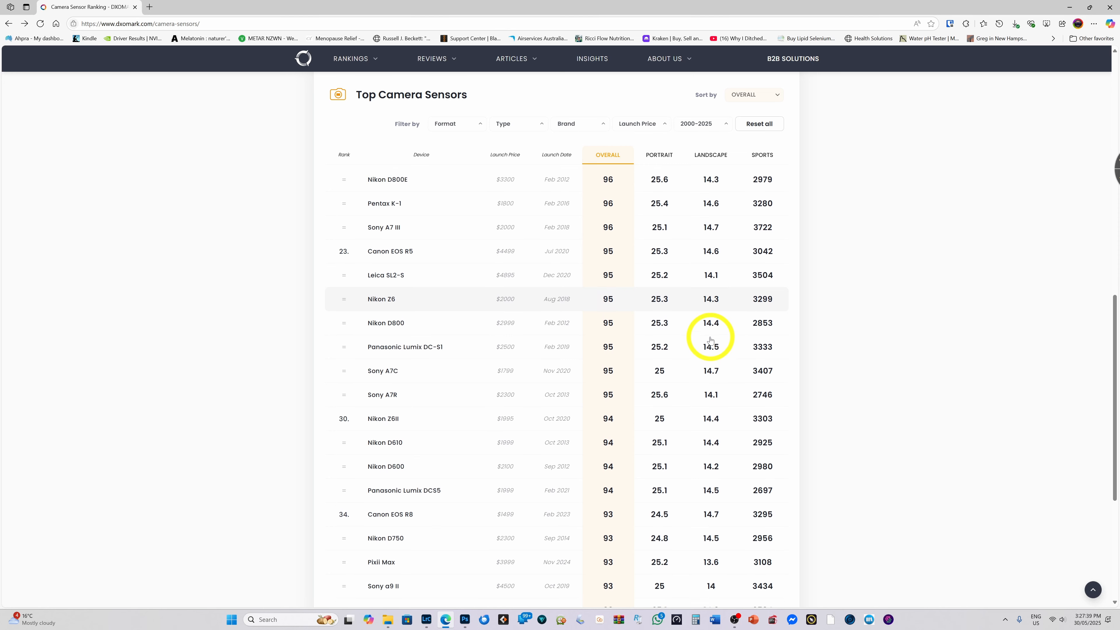
{"action": "scroll", "coordinate": [710, 336], "scroll_direction": "down", "scroll_amount": 2}
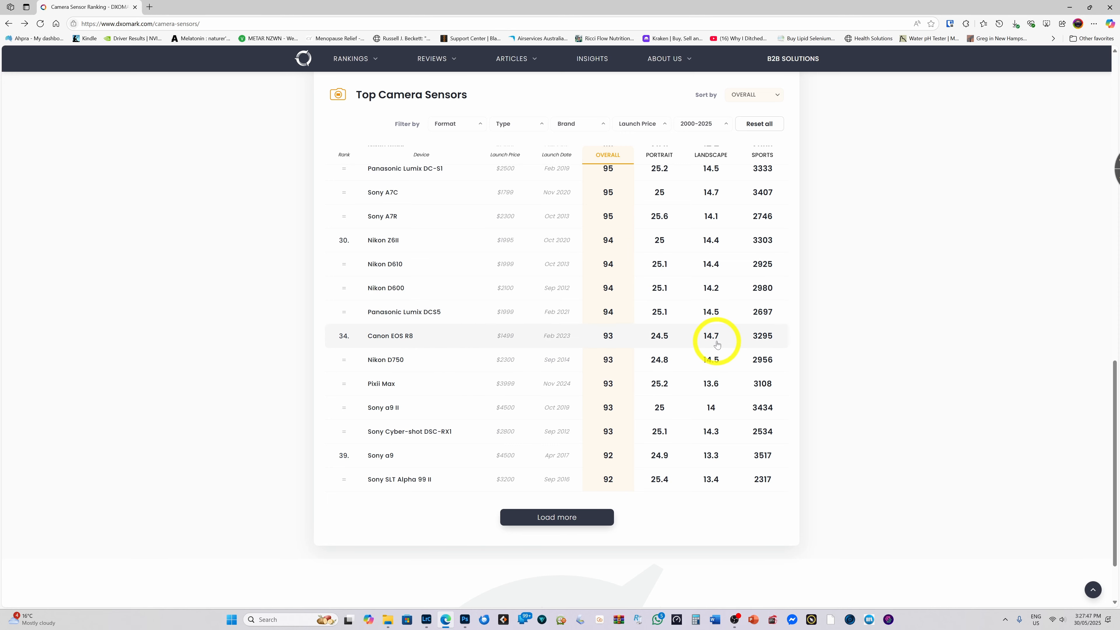
{"action": "scroll", "coordinate": [714, 357], "scroll_direction": "up", "scroll_amount": 1}
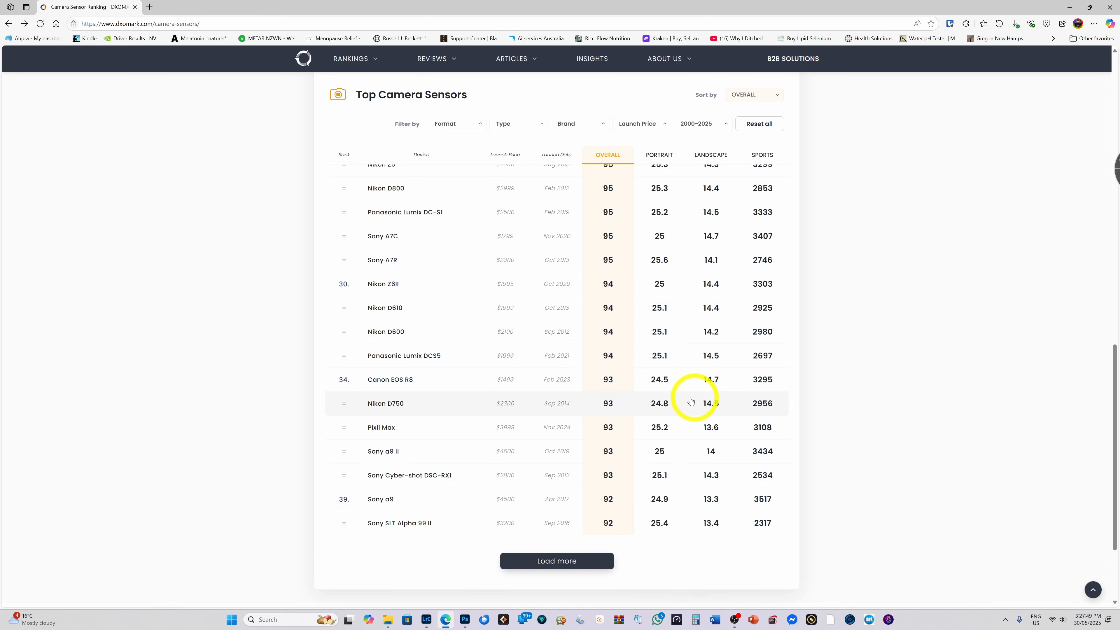
{"action": "scroll", "coordinate": [573, 366], "scroll_direction": "up", "scroll_amount": 8}
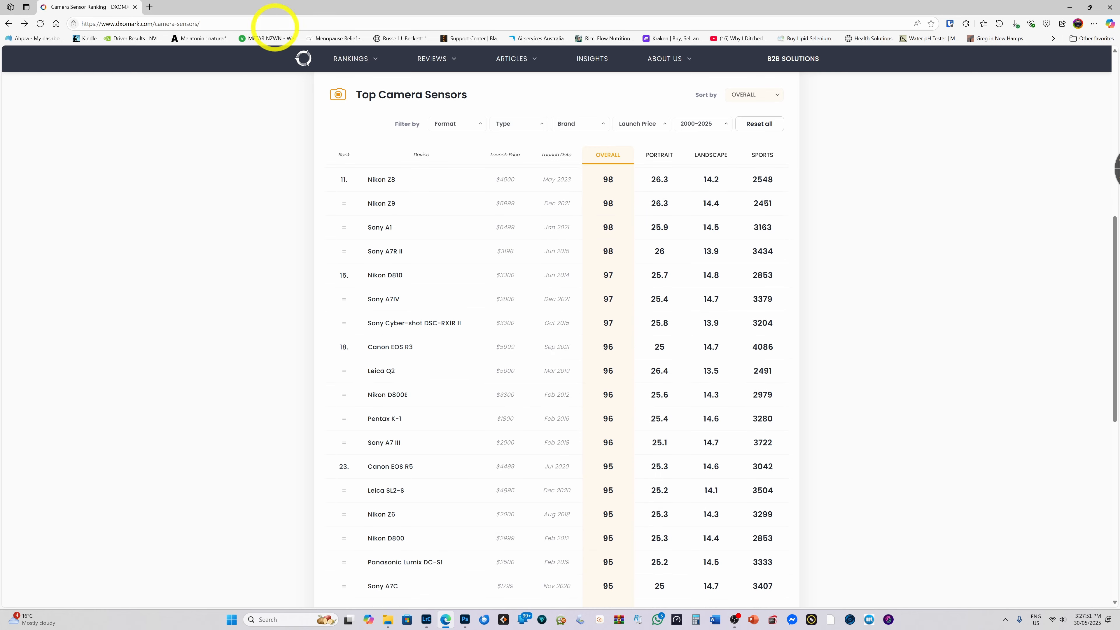
Move the browser out of the way, return to Photoshop and compare the exposures by toggling the dark sunset layer, leaving it shown.
{"action": "left_click_drag", "start_coordinate": [192, 5], "coordinate": [1119, 221]}
{"action": "scroll", "coordinate": [552, 350], "scroll_direction": "down", "scroll_amount": 1}
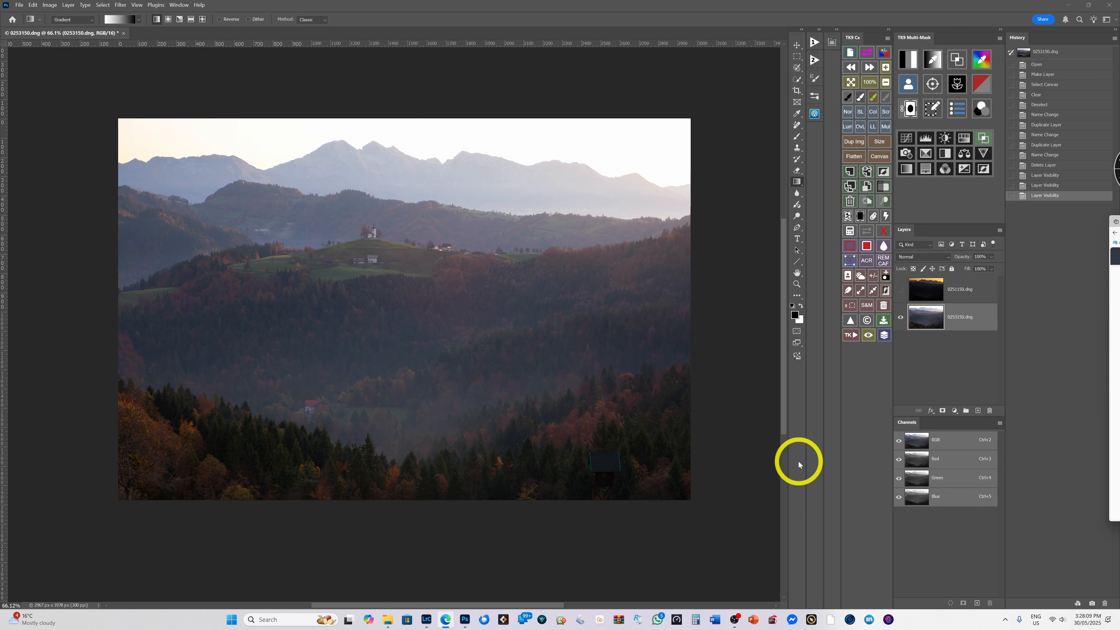
{"action": "left_click", "coordinate": [902, 290]}
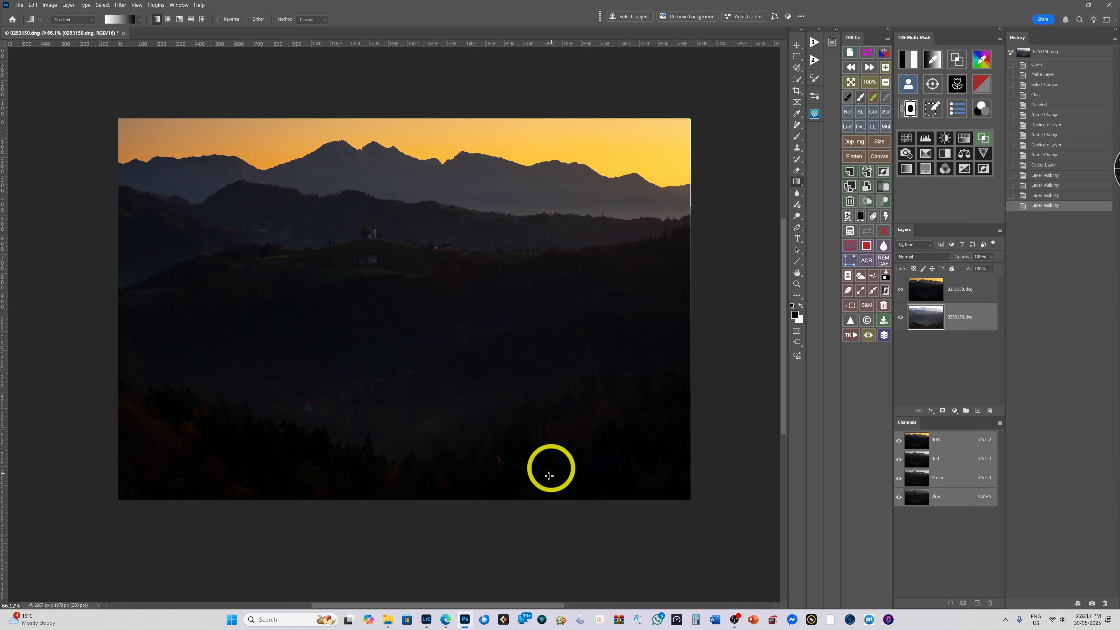
{"action": "left_click", "coordinate": [901, 290]}
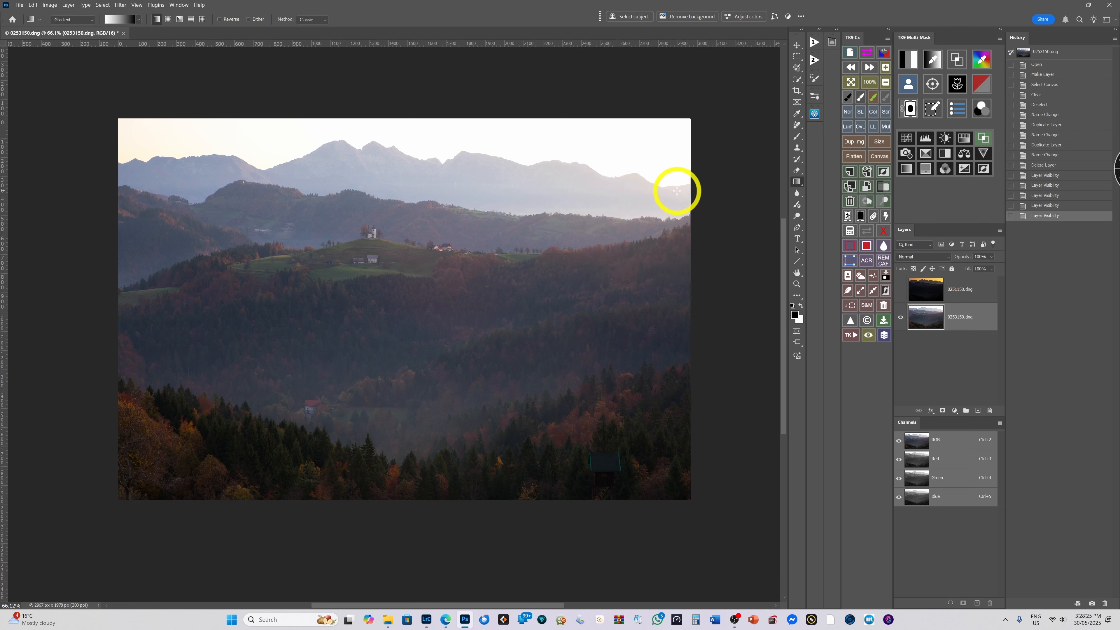
{"action": "left_click", "coordinate": [901, 290]}
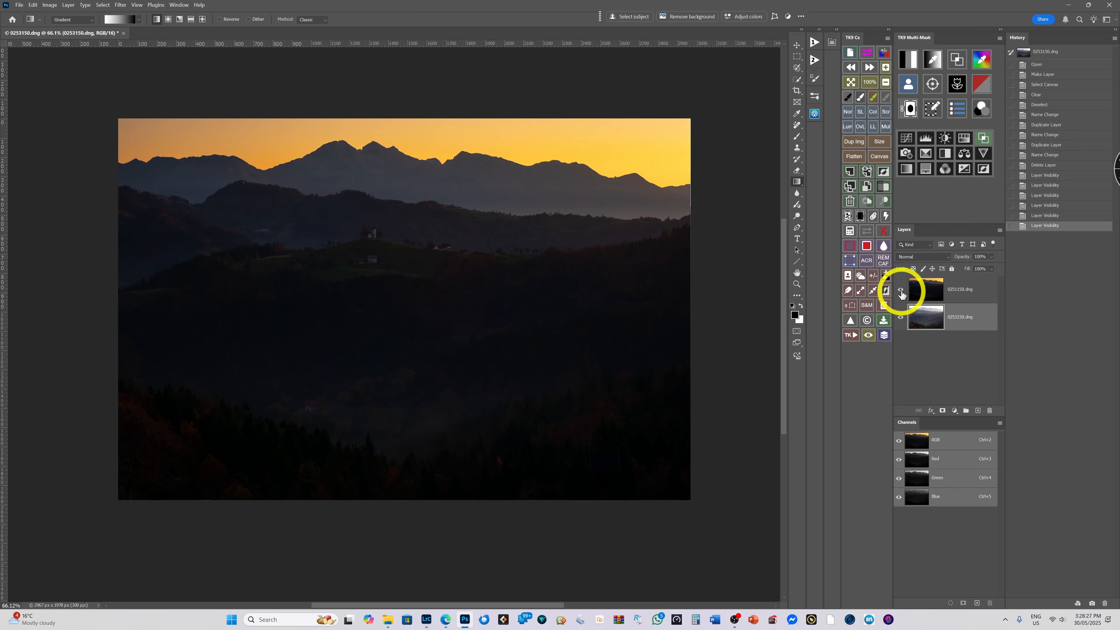
{"action": "left_click", "coordinate": [901, 290]}
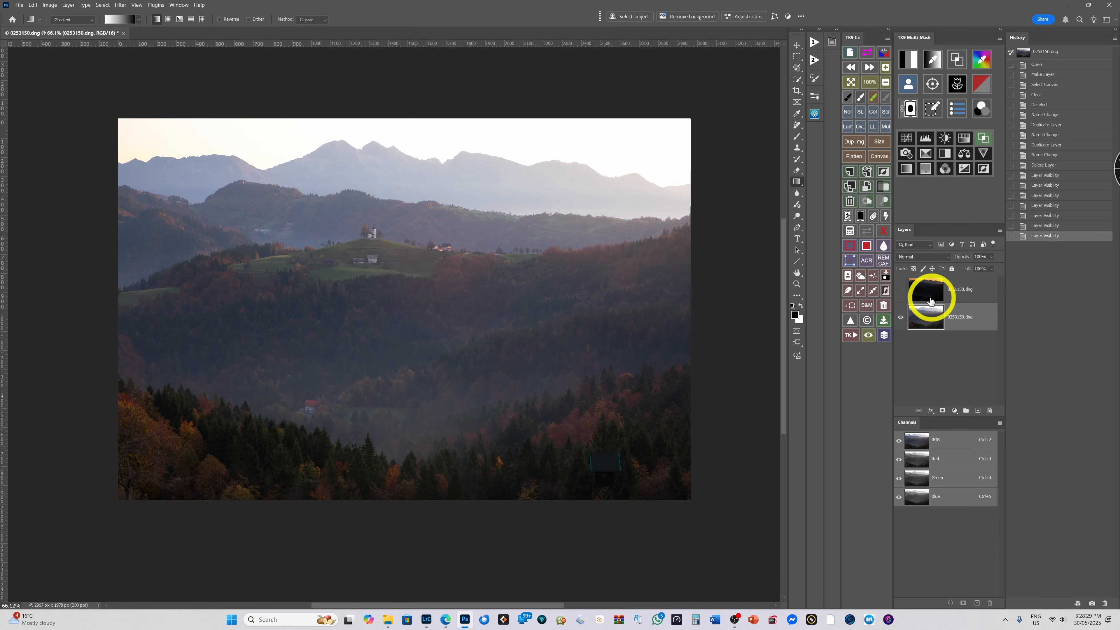
{"action": "left_click", "coordinate": [901, 290]}
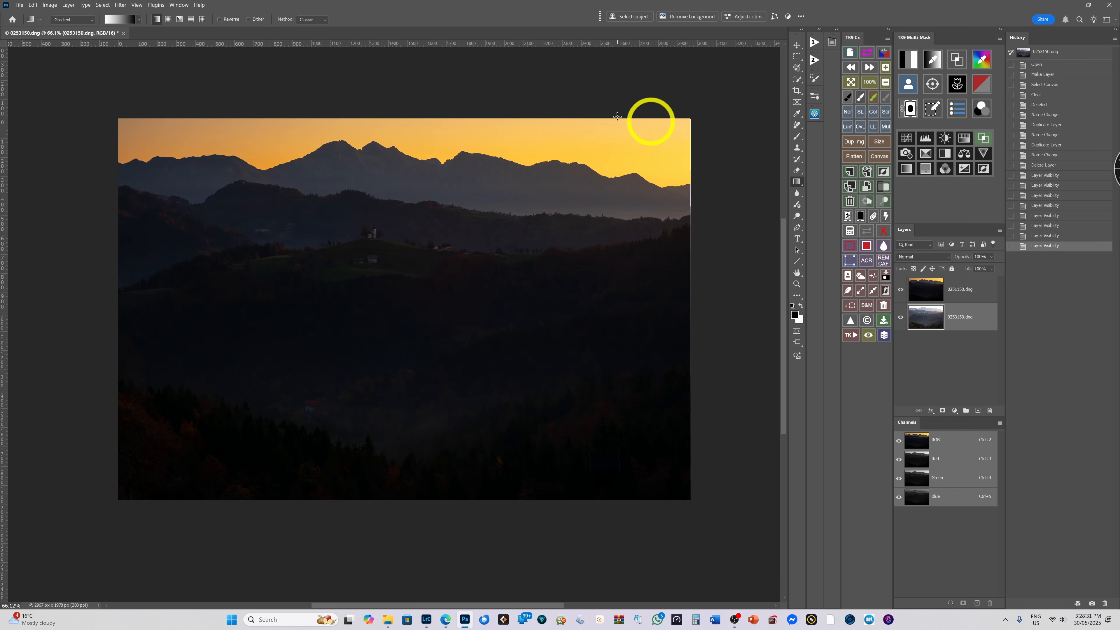
Select the dark sunset layer and add a black layer mask that hides it completely.
{"action": "left_click", "coordinate": [935, 290]}
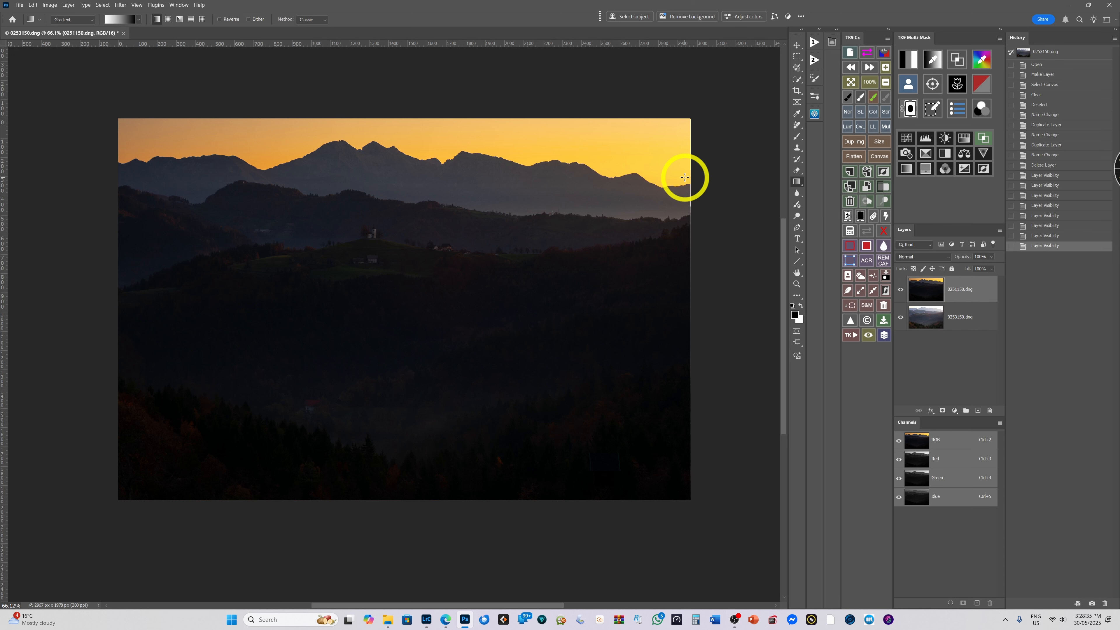
{"action": "scroll", "coordinate": [480, 234], "scroll_direction": "down", "scroll_amount": 1}
{"action": "scroll", "coordinate": [485, 238], "scroll_direction": "up", "scroll_amount": 2}
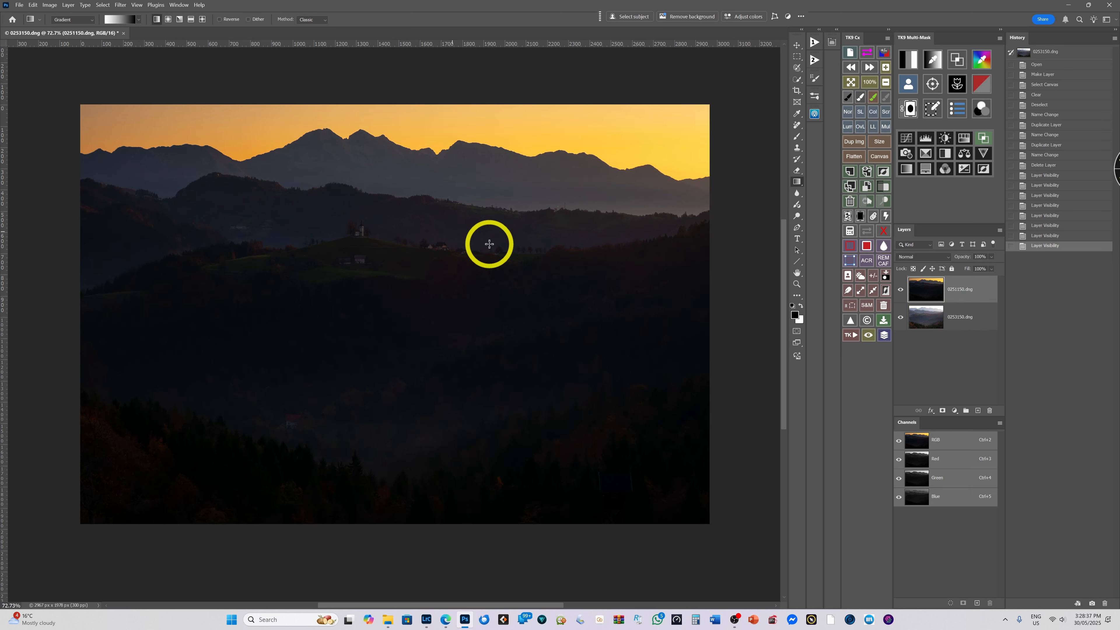
{"action": "left_click", "coordinate": [930, 289]}
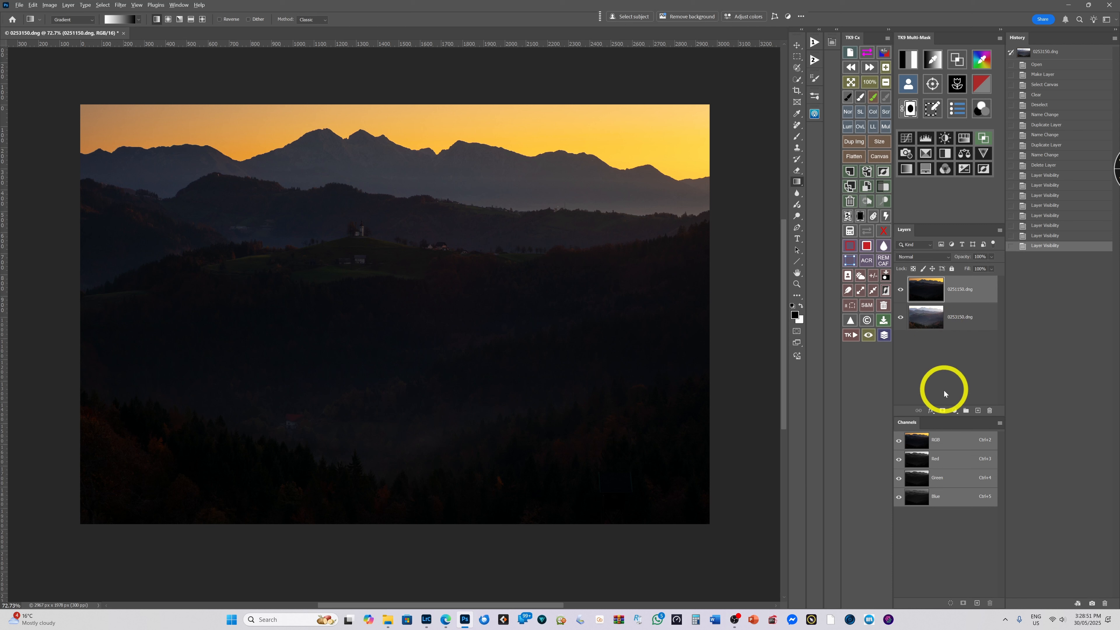
{"action": "left_click", "coordinate": [943, 411], "text": "alt"}
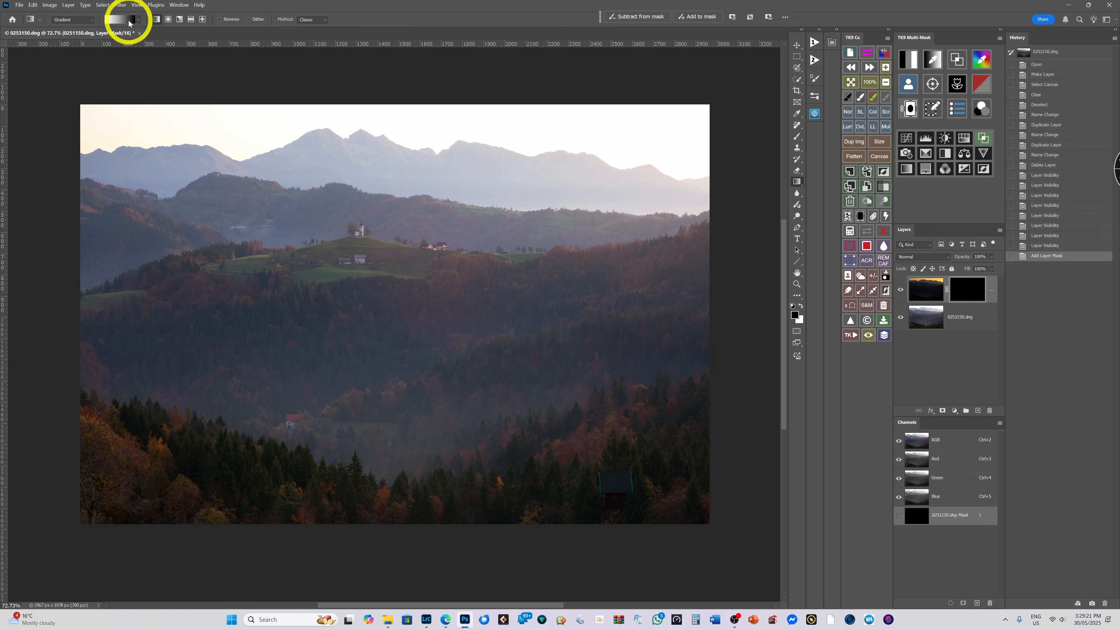
Draw a linear white-to-black gradient on the mask from the photo's upper edge down to just above the church, and display the mask alone.
{"action": "left_click", "coordinate": [220, 20]}
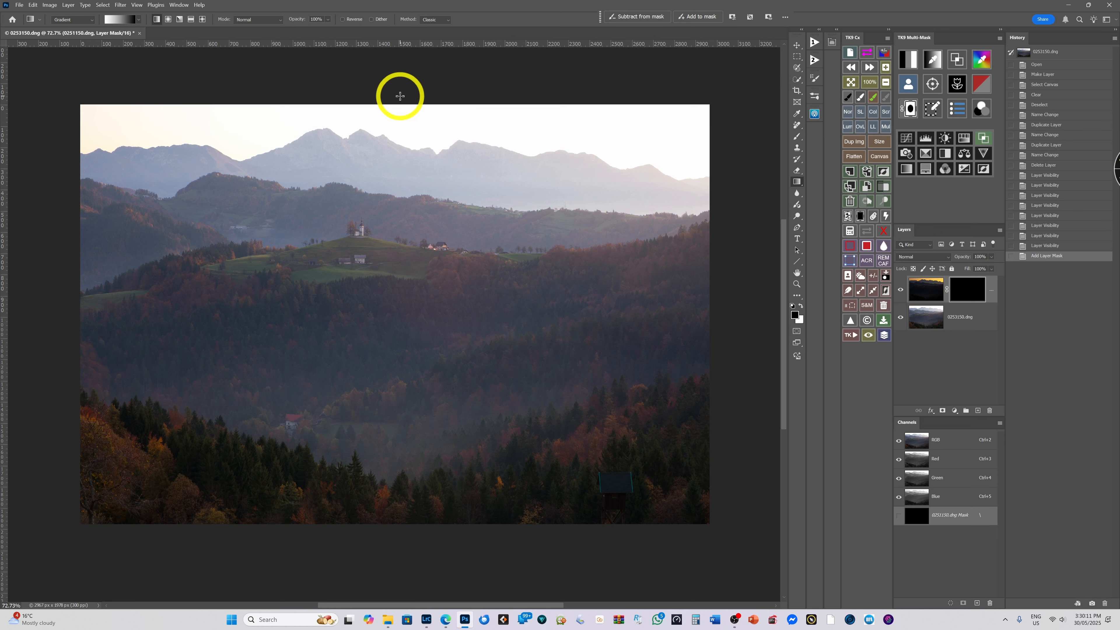
{"action": "left_click_drag", "start_coordinate": [400, 104], "coordinate": [402, 127]}
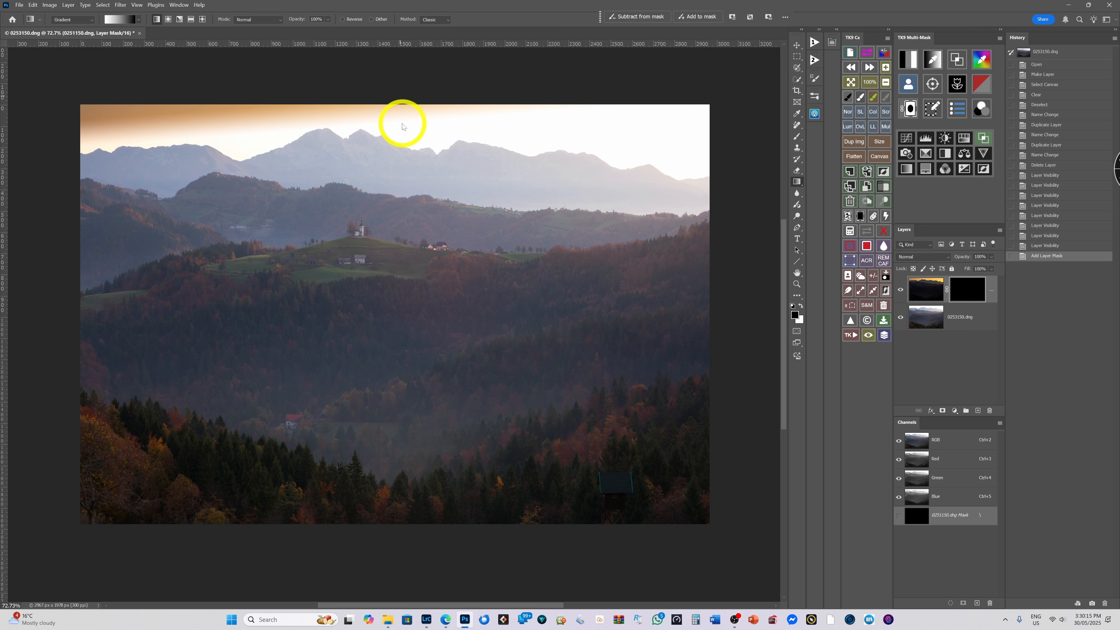
{"action": "left_click_drag", "start_coordinate": [402, 128], "coordinate": [396, 205]}
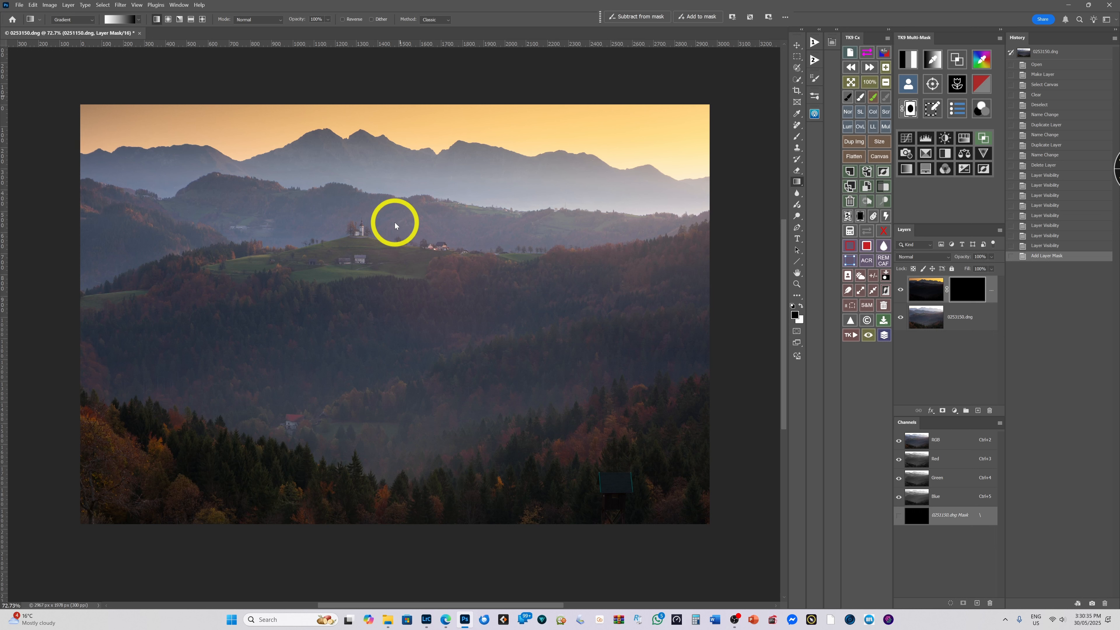
{"action": "left_click_drag", "start_coordinate": [394, 223], "coordinate": [394, 219]}
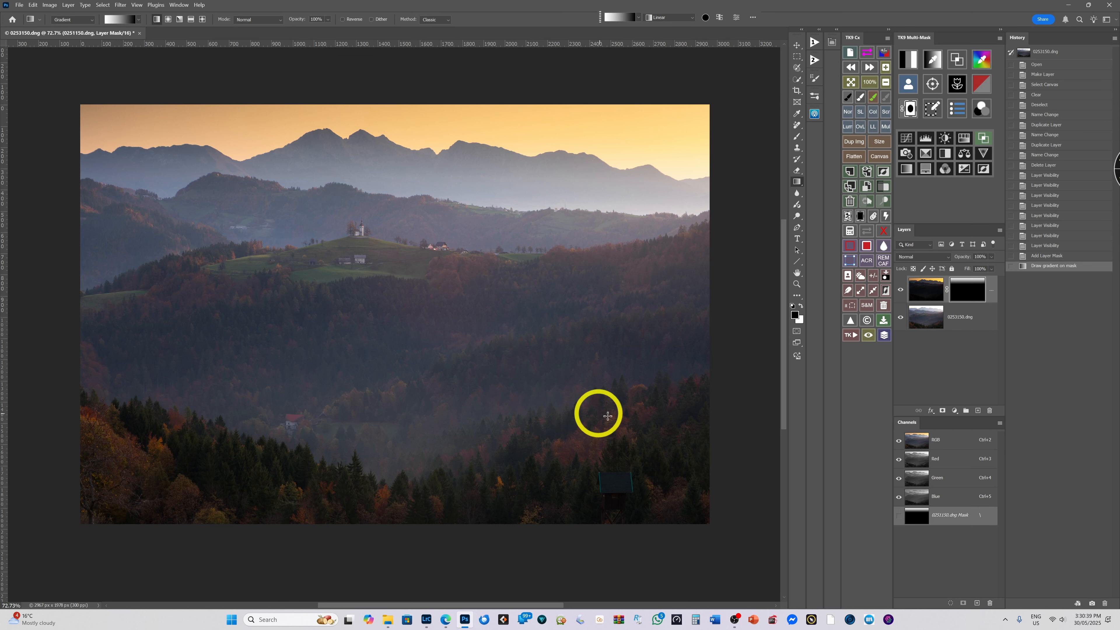
{"action": "left_click", "coordinate": [970, 291], "text": "alt"}
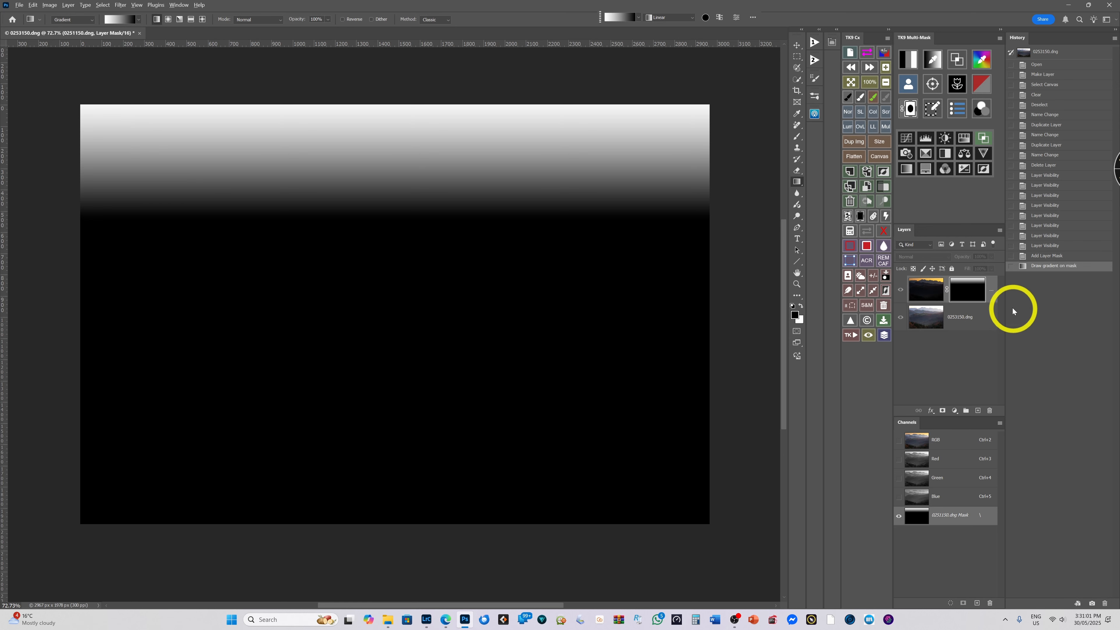
Leave the mask-only display to show the blended photo again and activate the Brush tool.
{"action": "left_click", "coordinate": [960, 286], "text": "alt"}
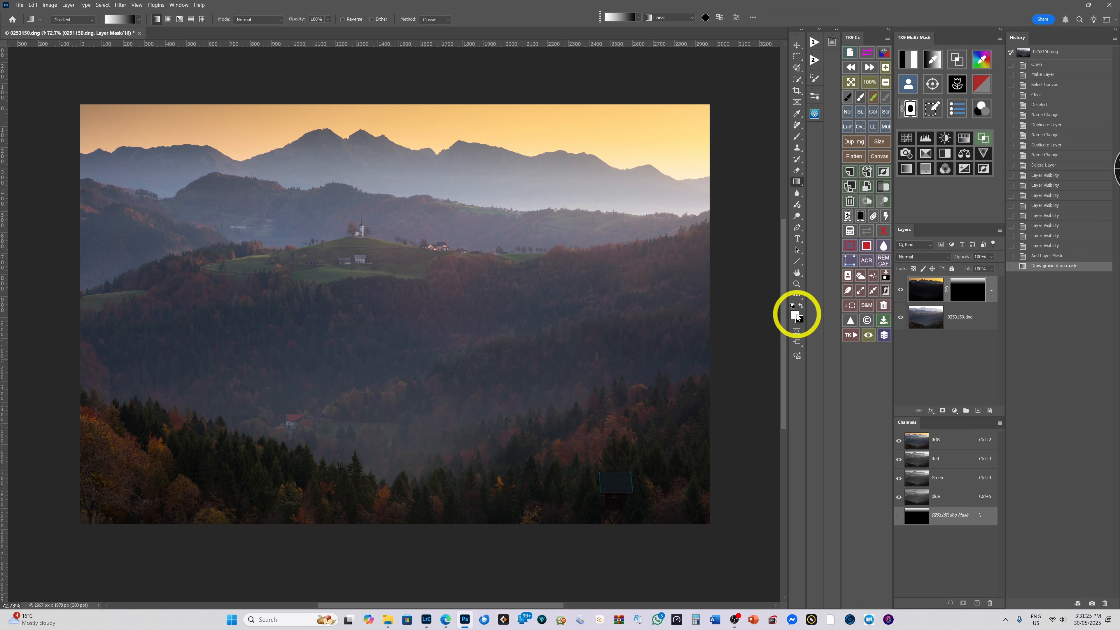
{"action": "left_click", "coordinate": [796, 137]}
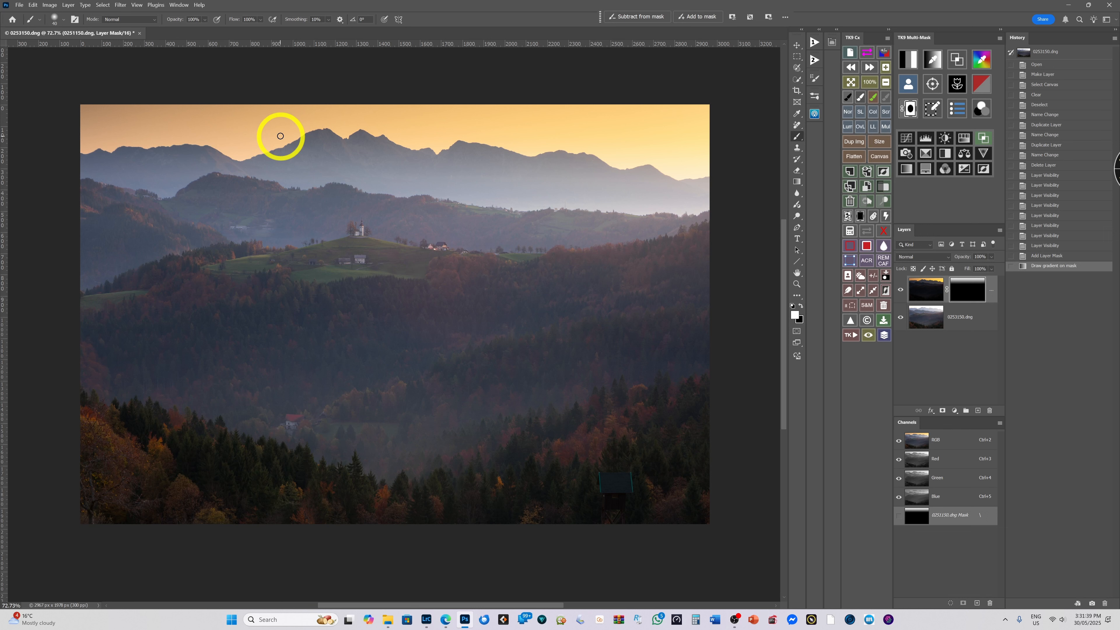
{"action": "left_click", "coordinate": [797, 45]}
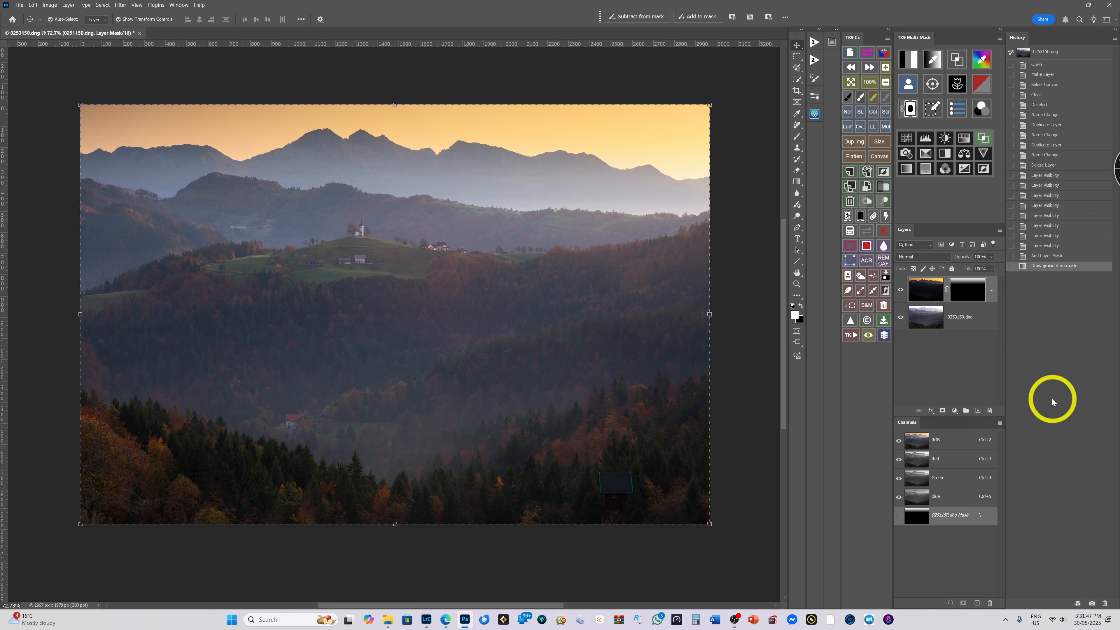
{"action": "left_click", "coordinate": [797, 136]}
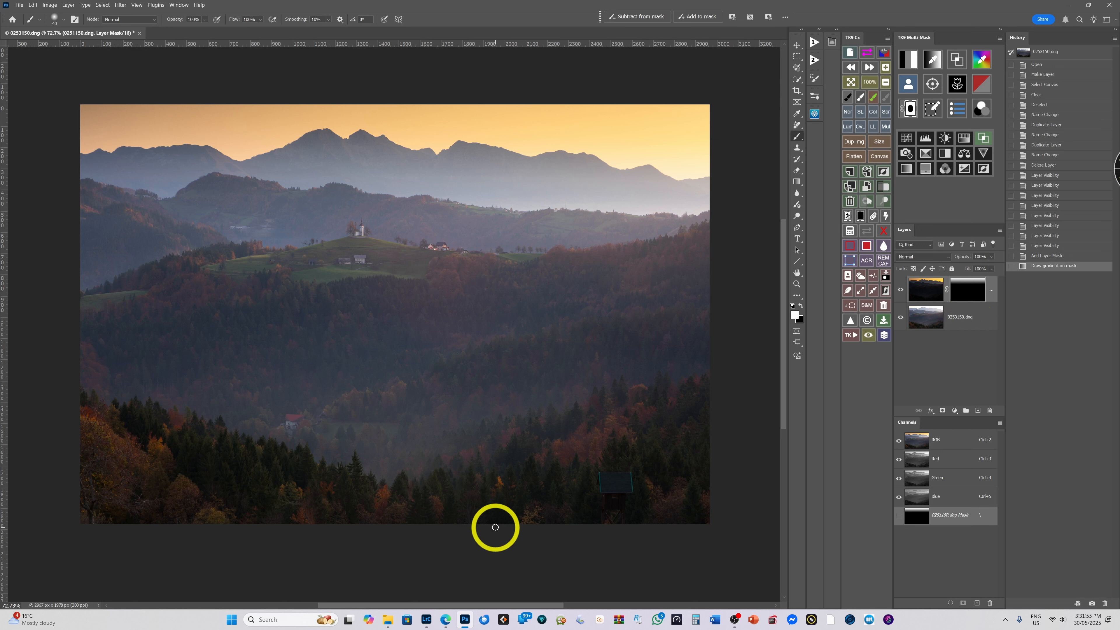
{"action": "left_click", "coordinate": [19, 5]}
{"action": "left_click", "coordinate": [26, 14]}
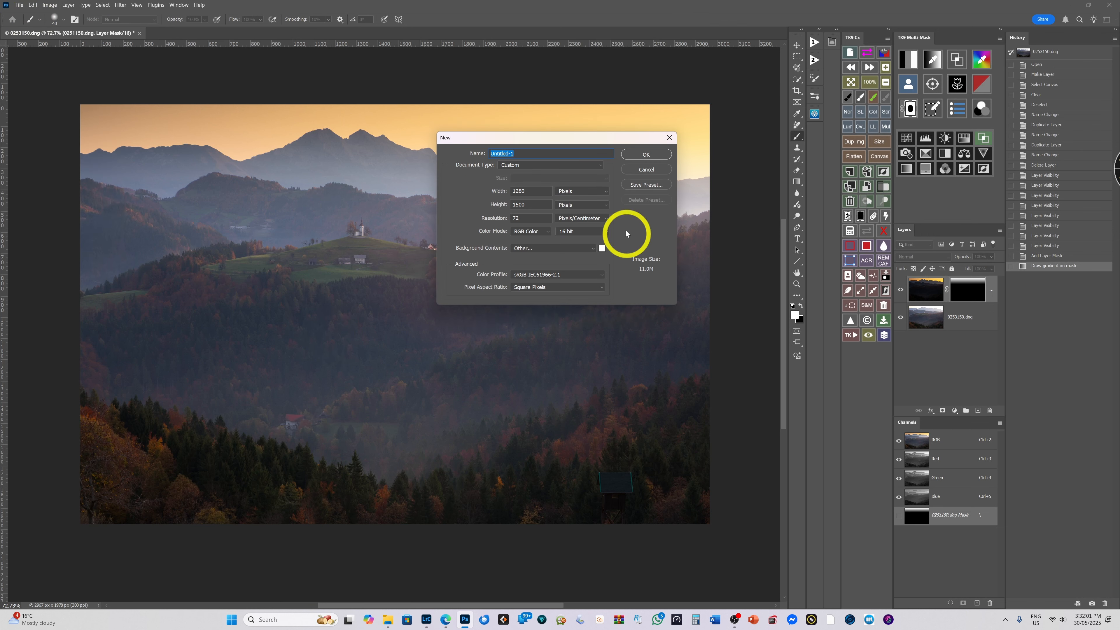
{"action": "left_click", "coordinate": [646, 169]}
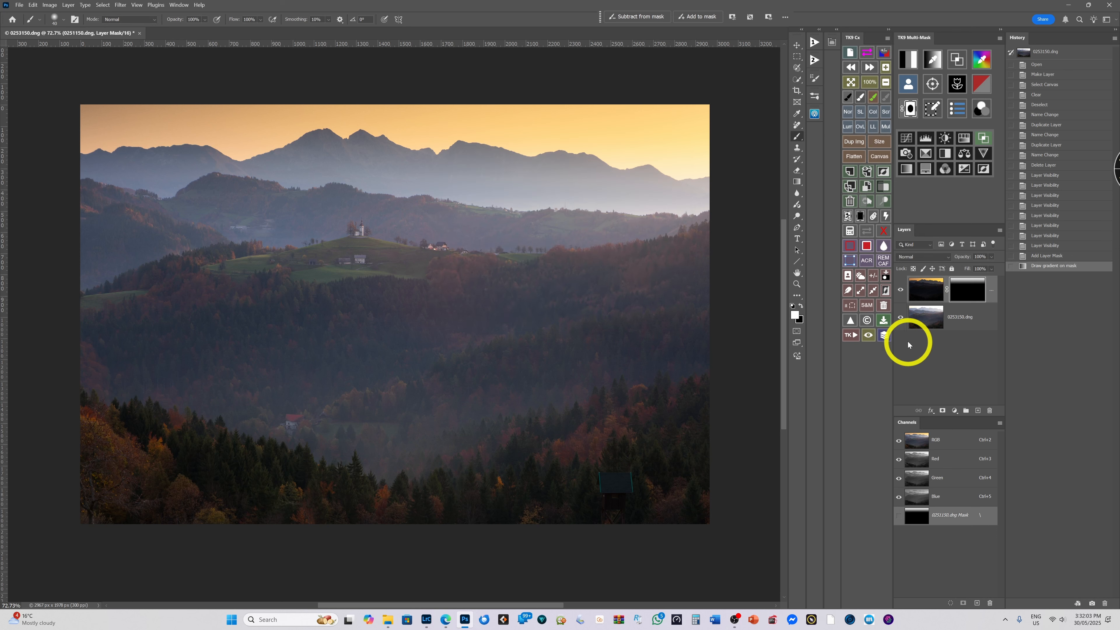
Deselect the layers and create a blank white 16-bit RGB document of 1280 × 1500 pixels.
{"action": "left_click", "coordinate": [907, 341]}
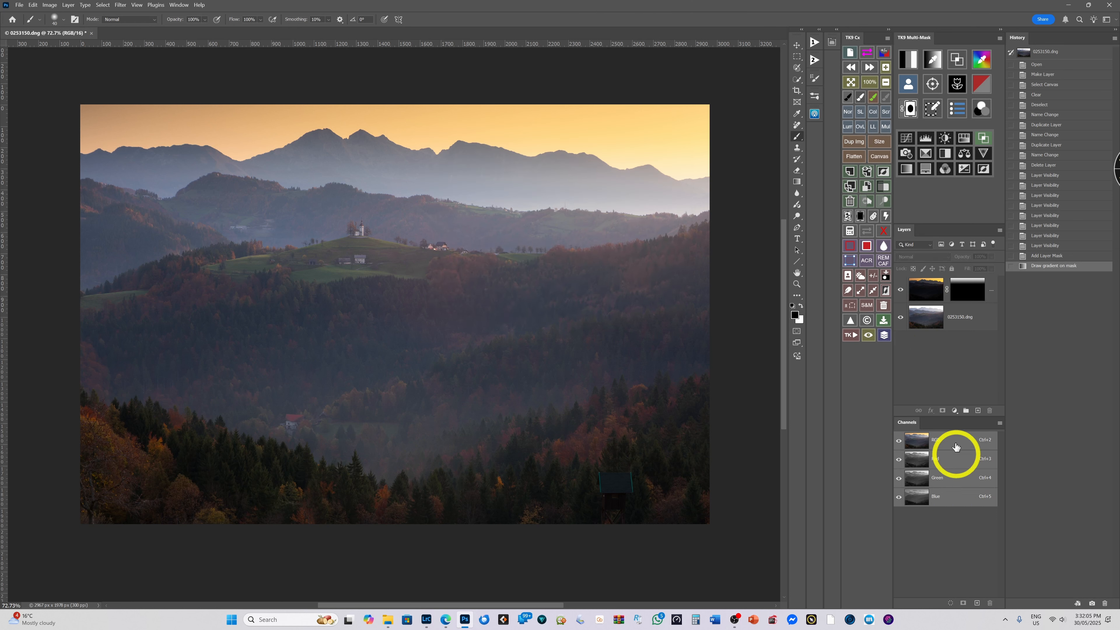
{"action": "left_click", "coordinate": [17, 5]}
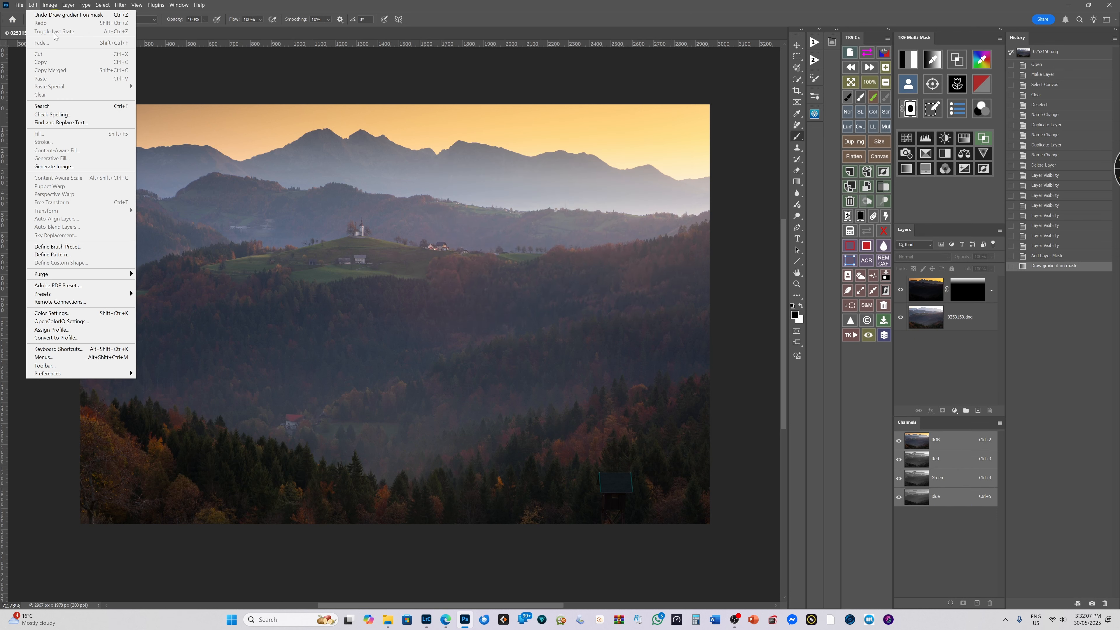
{"action": "left_click", "coordinate": [26, 14]}
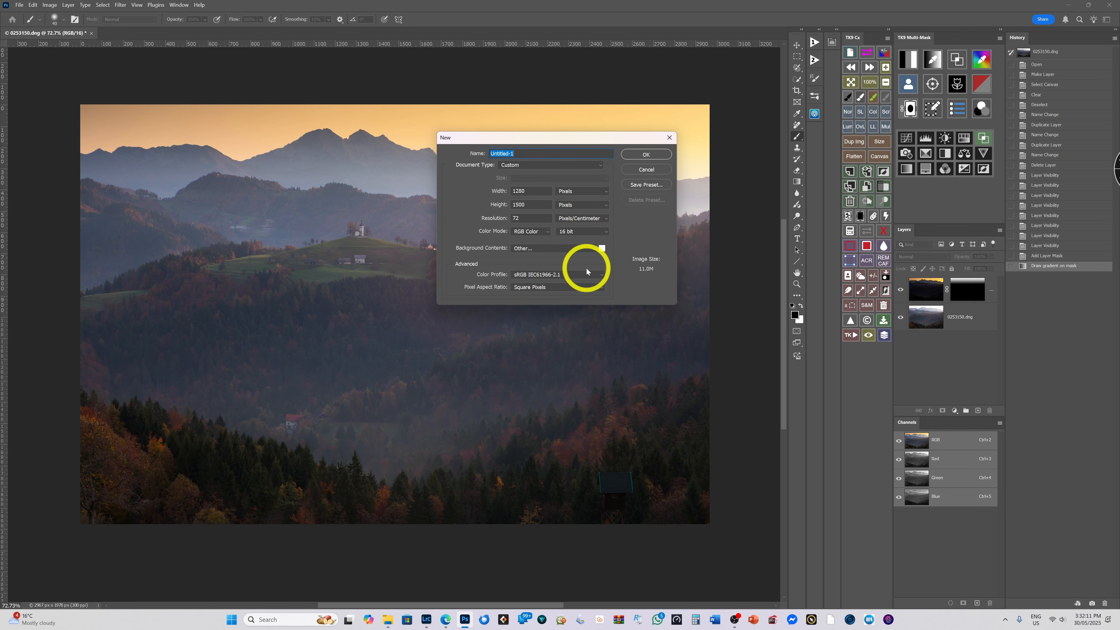
{"action": "left_click", "coordinate": [646, 154]}
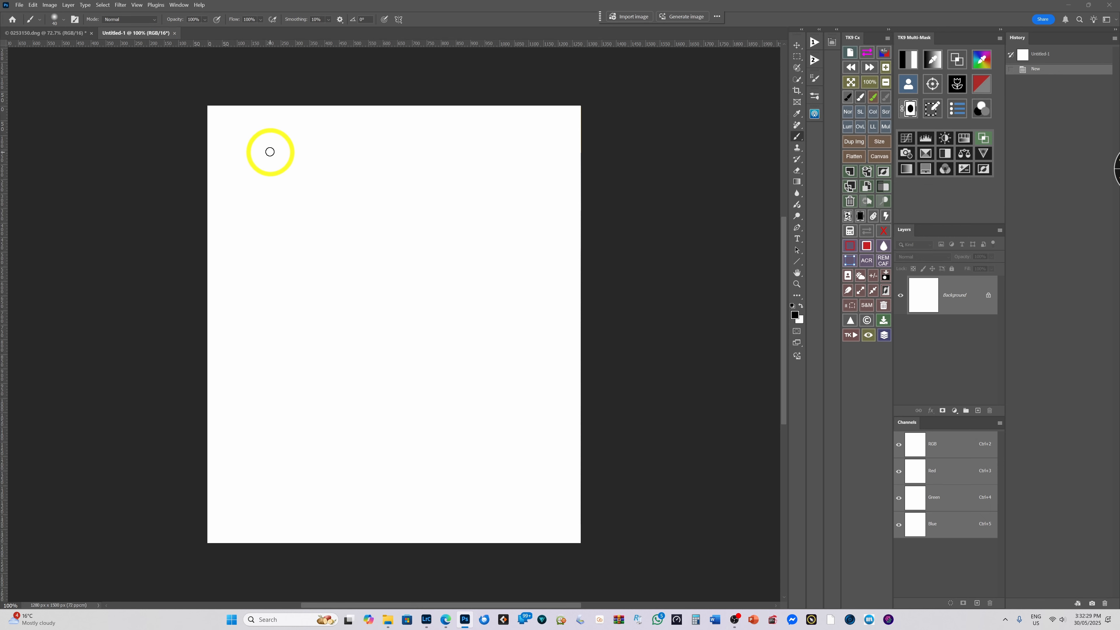
Paint three black zigzag strokes on the blank canvas, one at full opacity, one at medium opacity and one at 17%.
{"action": "mouse_move", "coordinate": [271, 152]}
{"action": "left_mouse_down"}
{"action": "mouse_move", "coordinate": [294, 152]}
{"action": "mouse_move", "coordinate": [277, 172]}
{"action": "mouse_move", "coordinate": [318, 167]}
{"action": "mouse_move", "coordinate": [300, 192]}
{"action": "mouse_move", "coordinate": [341, 187]}
{"action": "mouse_move", "coordinate": [312, 217]}
{"action": "mouse_move", "coordinate": [363, 201]}
{"action": "mouse_move", "coordinate": [329, 236]}
{"action": "mouse_move", "coordinate": [392, 219]}
{"action": "mouse_move", "coordinate": [367, 270]}
{"action": "mouse_move", "coordinate": [413, 248]}
{"action": "mouse_move", "coordinate": [385, 295]}
{"action": "mouse_move", "coordinate": [440, 259]}
{"action": "mouse_move", "coordinate": [411, 311]}
{"action": "mouse_move", "coordinate": [447, 270]}
{"action": "mouse_move", "coordinate": [419, 312]}
{"action": "mouse_move", "coordinate": [457, 300]}
{"action": "left_mouse_up"}
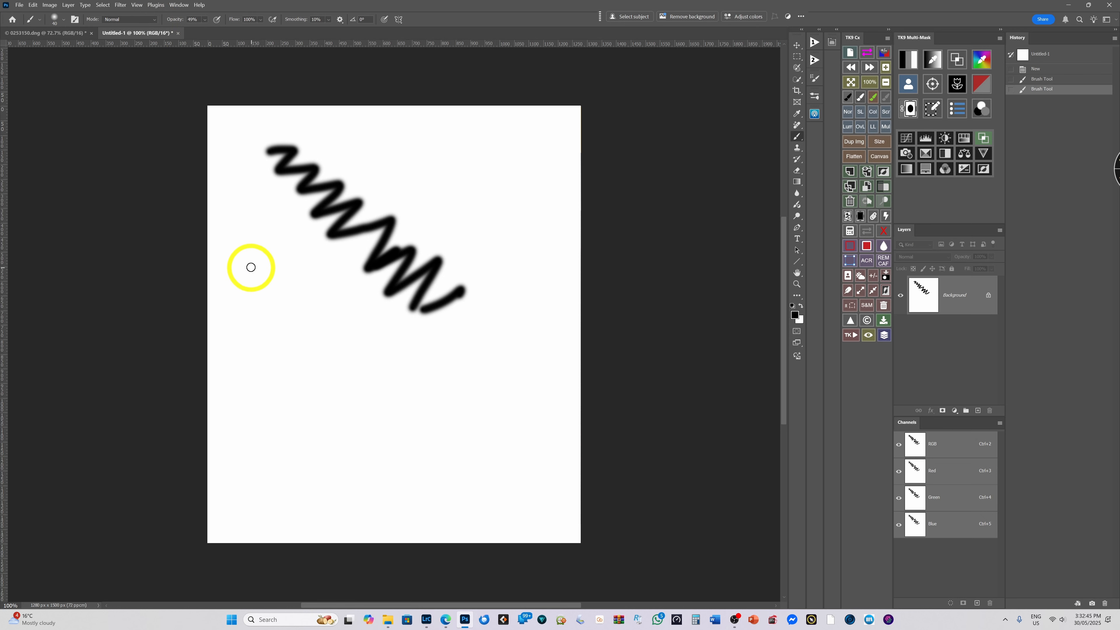
{"action": "mouse_move", "coordinate": [255, 252]}
{"action": "left_mouse_down"}
{"action": "mouse_move", "coordinate": [248, 276]}
{"action": "mouse_move", "coordinate": [260, 295]}
{"action": "mouse_move", "coordinate": [321, 348]}
{"action": "mouse_move", "coordinate": [353, 348]}
{"action": "mouse_move", "coordinate": [366, 326]}
{"action": "left_mouse_up"}
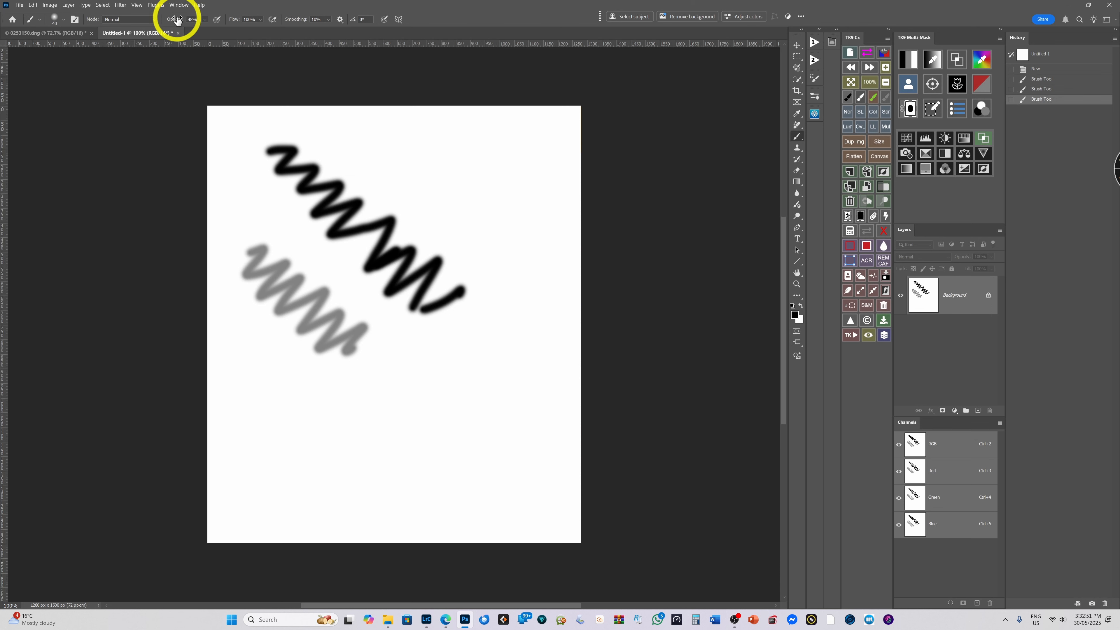
{"action": "left_click_drag", "start_coordinate": [177, 21], "coordinate": [169, 22]}
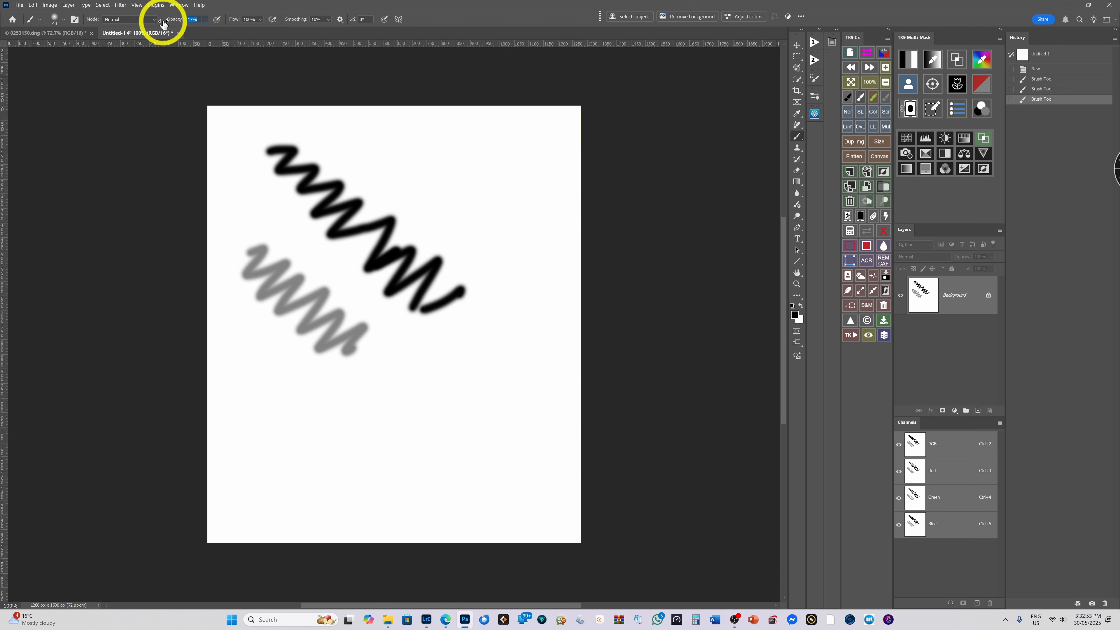
{"action": "mouse_move", "coordinate": [245, 376]}
{"action": "left_mouse_down"}
{"action": "mouse_move", "coordinate": [276, 371]}
{"action": "mouse_move", "coordinate": [266, 396]}
{"action": "mouse_move", "coordinate": [292, 382]}
{"action": "mouse_move", "coordinate": [274, 422]}
{"action": "mouse_move", "coordinate": [314, 397]}
{"action": "mouse_move", "coordinate": [295, 444]}
{"action": "mouse_move", "coordinate": [336, 413]}
{"action": "left_mouse_up"}
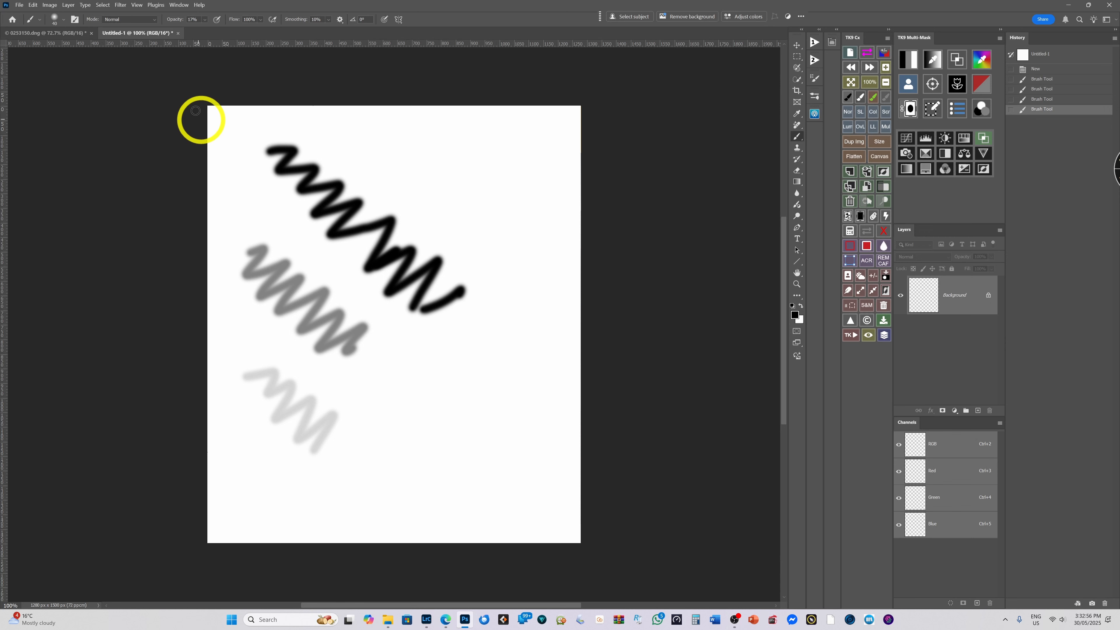
Set the brush opacity to 100% and undo all the zigzag strokes on the canvas.
{"action": "left_click", "coordinate": [174, 24]}
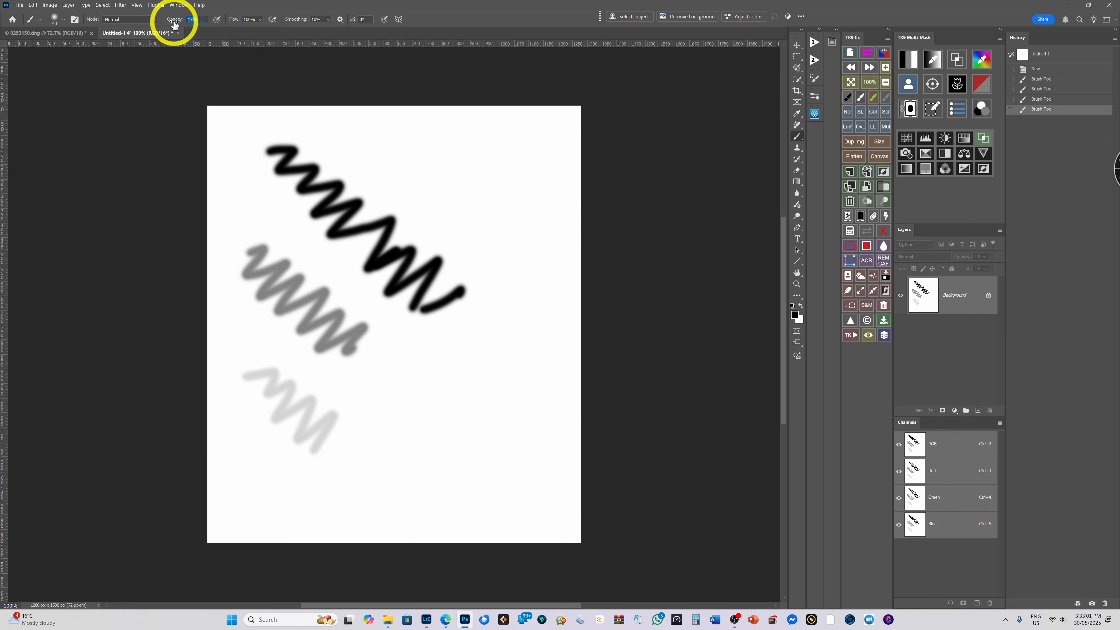
{"action": "left_click_drag", "start_coordinate": [175, 24], "coordinate": [293, 37]}
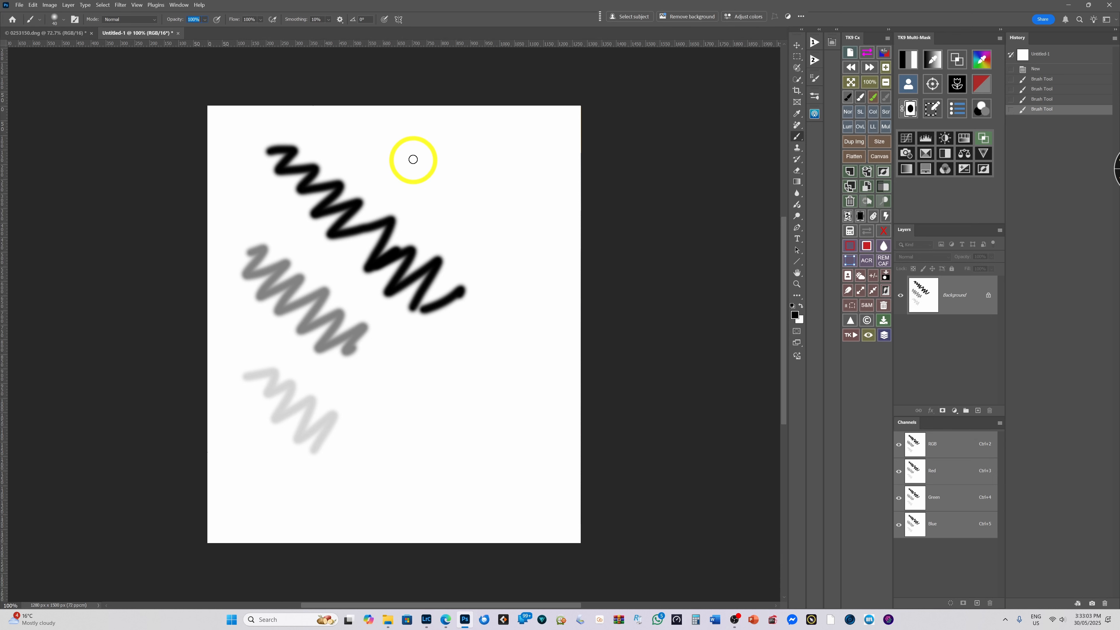
{"action": "key", "text": "ctrl+z"}
{"action": "key", "text": "ctrl+z"}
{"action": "key", "text": "ctrl+z"}
{"action": "key", "text": "ctrl+z"}
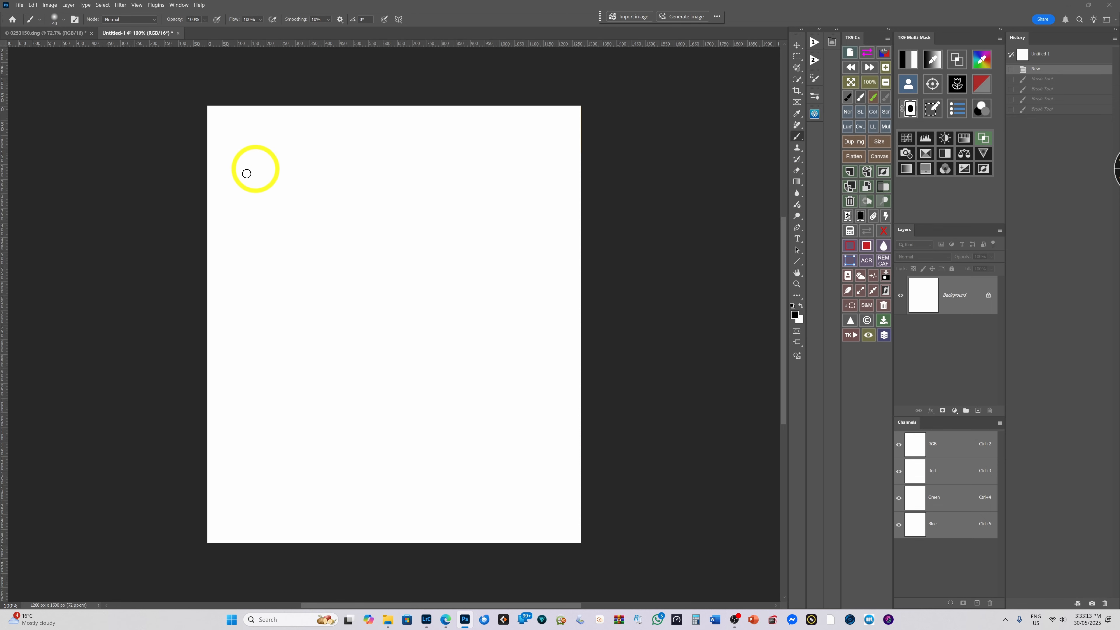
Paint a diagonal zigzag from light grey to solid black and a second curved stroke near the canvas's upper right, varying the pen pressure.
{"action": "left_click", "coordinate": [292, 138]}
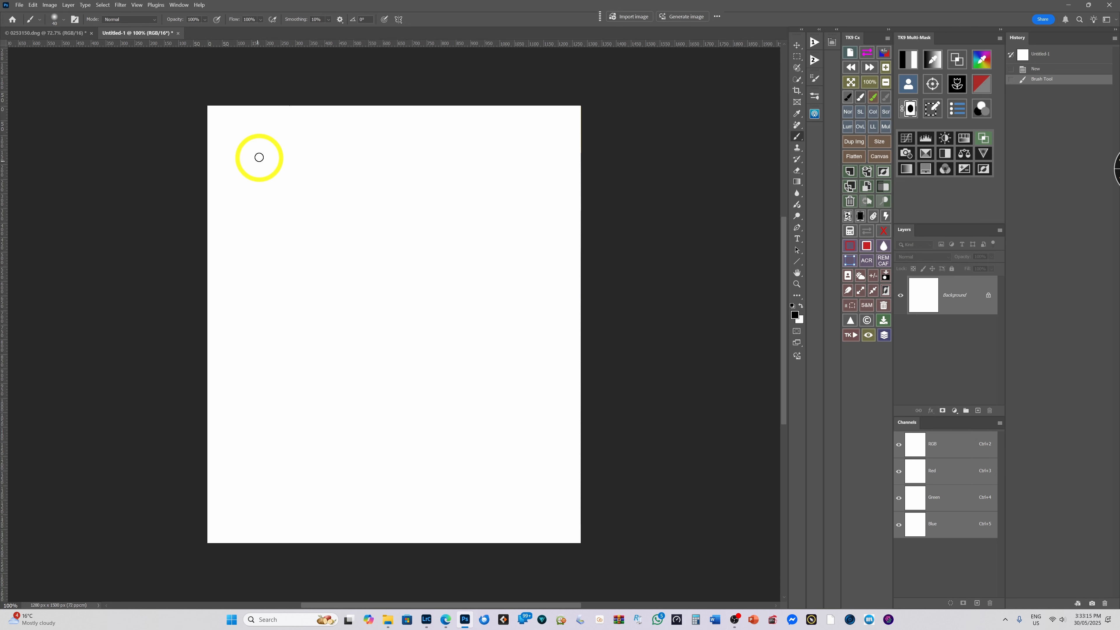
{"action": "mouse_move", "coordinate": [268, 151]}
{"action": "left_mouse_down"}
{"action": "mouse_move", "coordinate": [257, 185]}
{"action": "mouse_move", "coordinate": [289, 156]}
{"action": "mouse_move", "coordinate": [266, 185]}
{"action": "mouse_move", "coordinate": [294, 165]}
{"action": "mouse_move", "coordinate": [273, 191]}
{"action": "mouse_move", "coordinate": [307, 165]}
{"action": "mouse_move", "coordinate": [268, 204]}
{"action": "mouse_move", "coordinate": [309, 171]}
{"action": "mouse_move", "coordinate": [269, 208]}
{"action": "mouse_move", "coordinate": [317, 174]}
{"action": "mouse_move", "coordinate": [285, 221]}
{"action": "mouse_move", "coordinate": [324, 189]}
{"action": "mouse_move", "coordinate": [289, 226]}
{"action": "mouse_move", "coordinate": [329, 189]}
{"action": "mouse_move", "coordinate": [293, 235]}
{"action": "mouse_move", "coordinate": [340, 196]}
{"action": "mouse_move", "coordinate": [303, 243]}
{"action": "mouse_move", "coordinate": [342, 207]}
{"action": "mouse_move", "coordinate": [313, 250]}
{"action": "mouse_move", "coordinate": [352, 219]}
{"action": "mouse_move", "coordinate": [326, 258]}
{"action": "mouse_move", "coordinate": [357, 234]}
{"action": "mouse_move", "coordinate": [331, 270]}
{"action": "mouse_move", "coordinate": [363, 249]}
{"action": "mouse_move", "coordinate": [353, 277]}
{"action": "mouse_move", "coordinate": [374, 268]}
{"action": "mouse_move", "coordinate": [361, 289]}
{"action": "mouse_move", "coordinate": [394, 275]}
{"action": "mouse_move", "coordinate": [369, 308]}
{"action": "mouse_move", "coordinate": [413, 281]}
{"action": "mouse_move", "coordinate": [375, 348]}
{"action": "left_mouse_up"}
{"action": "mouse_move", "coordinate": [395, 263]}
{"action": "left_mouse_down"}
{"action": "mouse_move", "coordinate": [392, 333]}
{"action": "mouse_move", "coordinate": [440, 313]}
{"action": "mouse_move", "coordinate": [389, 370]}
{"action": "mouse_move", "coordinate": [450, 357]}
{"action": "mouse_move", "coordinate": [410, 390]}
{"action": "mouse_move", "coordinate": [423, 397]}
{"action": "mouse_move", "coordinate": [408, 412]}
{"action": "mouse_move", "coordinate": [433, 392]}
{"action": "mouse_move", "coordinate": [452, 400]}
{"action": "mouse_move", "coordinate": [431, 447]}
{"action": "mouse_move", "coordinate": [486, 466]}
{"action": "left_mouse_up"}
{"action": "left_click", "coordinate": [387, 135]}
{"action": "mouse_move", "coordinate": [503, 206]}
{"action": "left_mouse_down"}
{"action": "mouse_move", "coordinate": [464, 213]}
{"action": "mouse_move", "coordinate": [506, 188]}
{"action": "mouse_move", "coordinate": [464, 196]}
{"action": "mouse_move", "coordinate": [473, 176]}
{"action": "mouse_move", "coordinate": [441, 178]}
{"action": "mouse_move", "coordinate": [452, 167]}
{"action": "mouse_move", "coordinate": [429, 162]}
{"action": "mouse_move", "coordinate": [438, 150]}
{"action": "mouse_move", "coordinate": [407, 144]}
{"action": "mouse_move", "coordinate": [422, 133]}
{"action": "mouse_move", "coordinate": [359, 118]}
{"action": "left_mouse_up"}
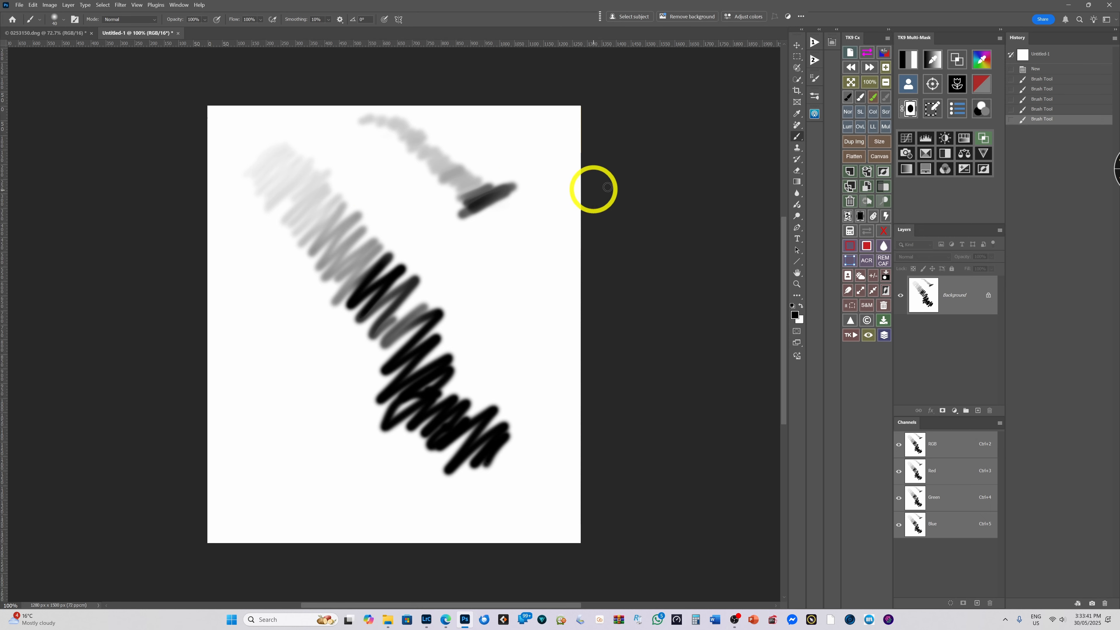
Set the Opacity Jitter and Flow Jitter controls in the brush's Transfer settings to Pen Pressure, then close the brush settings.
{"action": "left_click", "coordinate": [815, 78]}
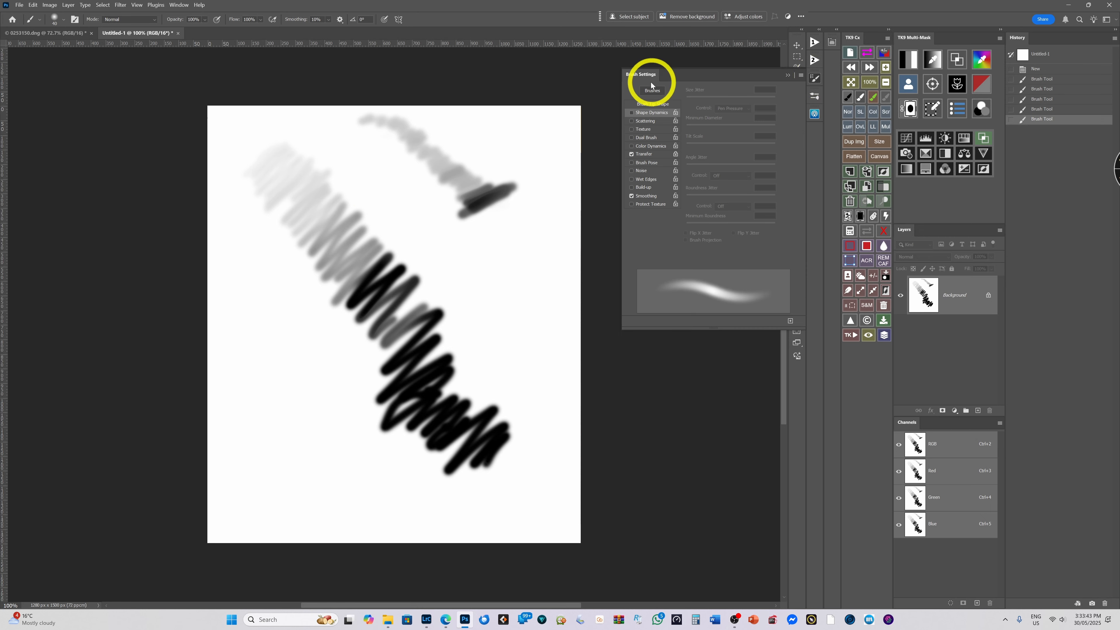
{"action": "left_click", "coordinate": [179, 8]}
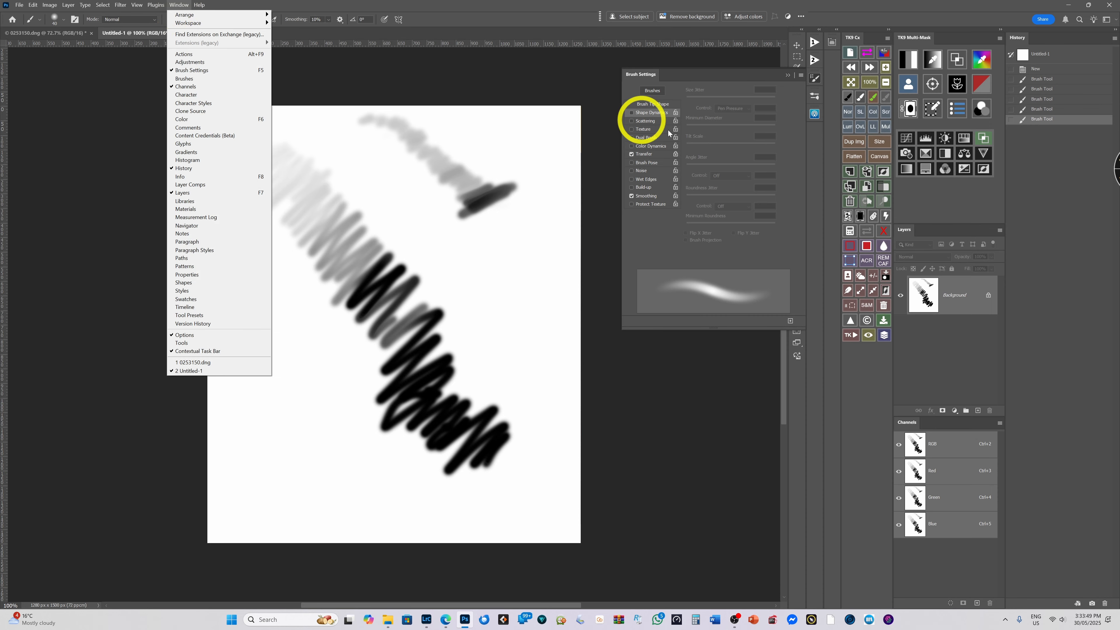
{"action": "left_click", "coordinate": [592, 90]}
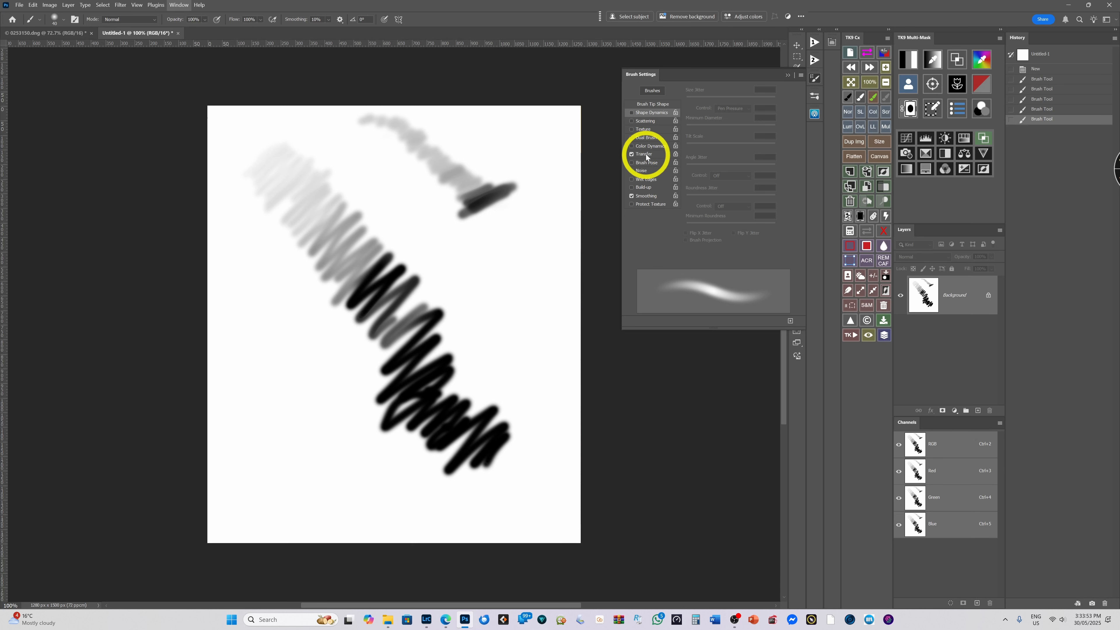
{"action": "left_click", "coordinate": [648, 154]}
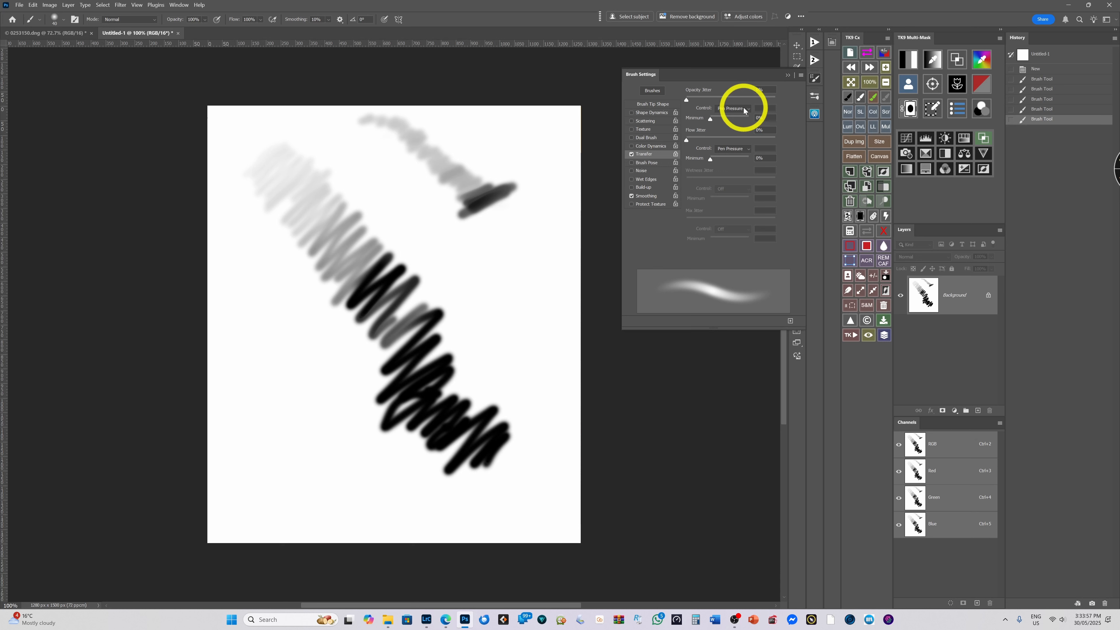
{"action": "left_click", "coordinate": [748, 150]}
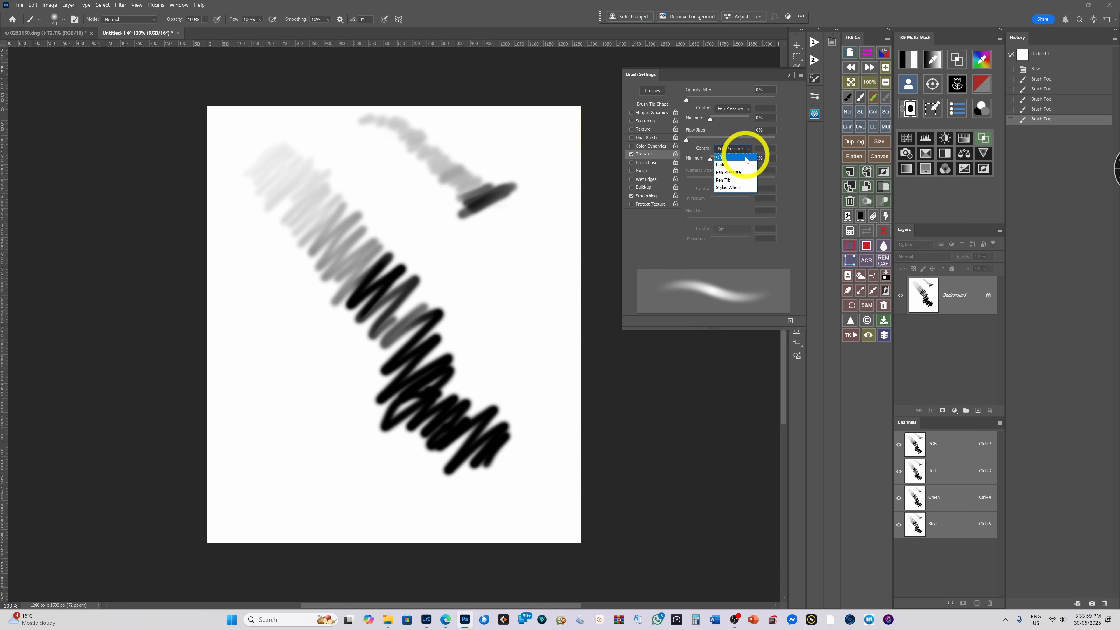
{"action": "left_click", "coordinate": [725, 173]}
{"action": "left_click", "coordinate": [749, 108]}
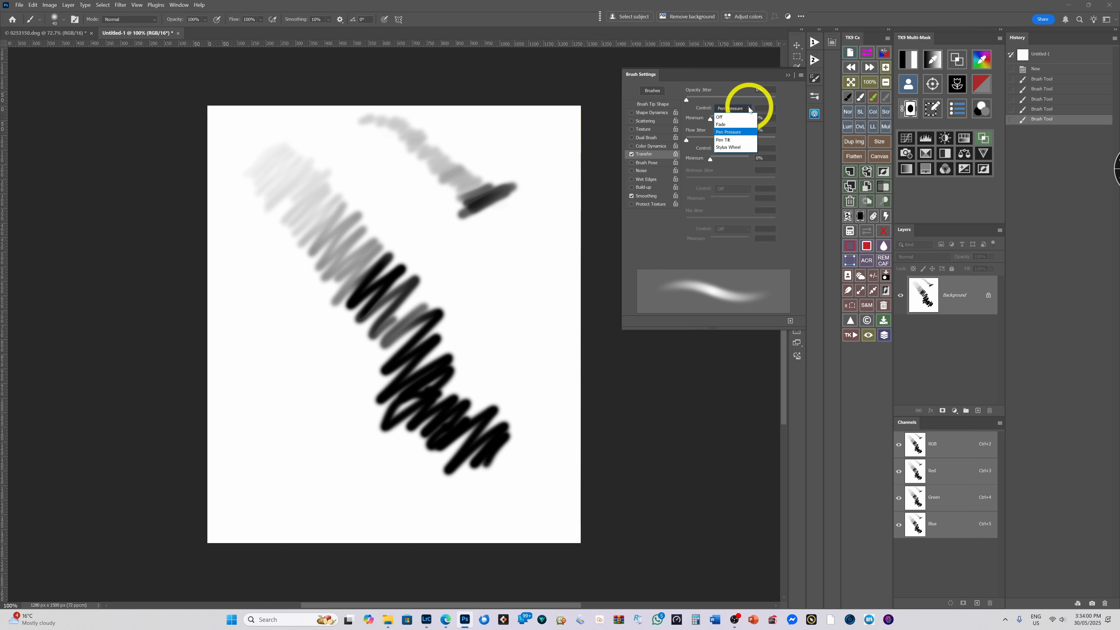
{"action": "left_click", "coordinate": [730, 130]}
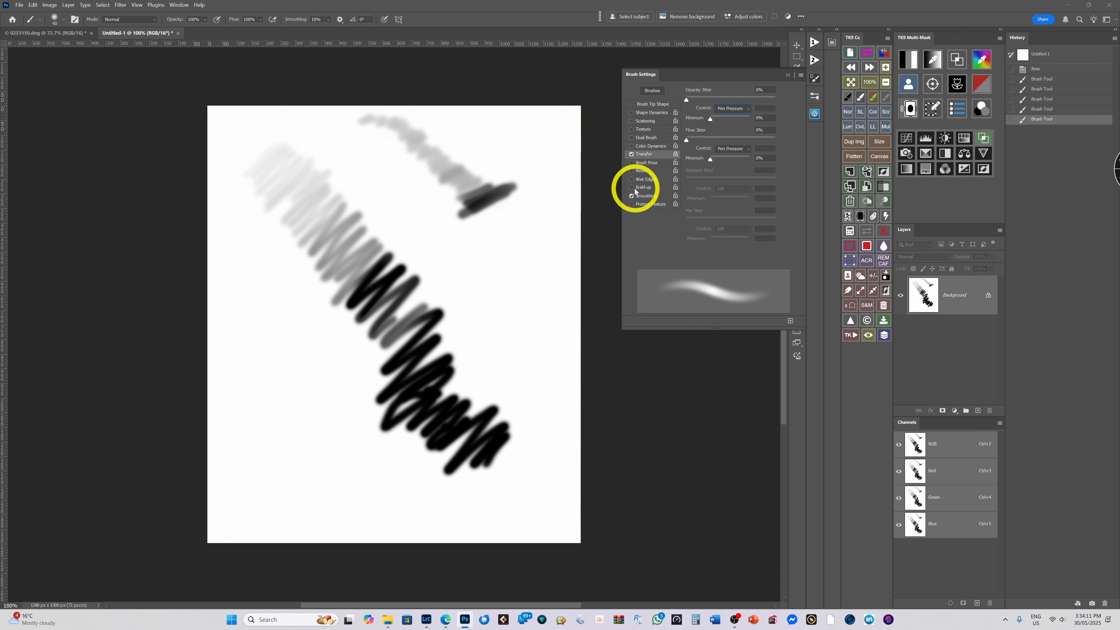
{"action": "left_click", "coordinate": [787, 75]}
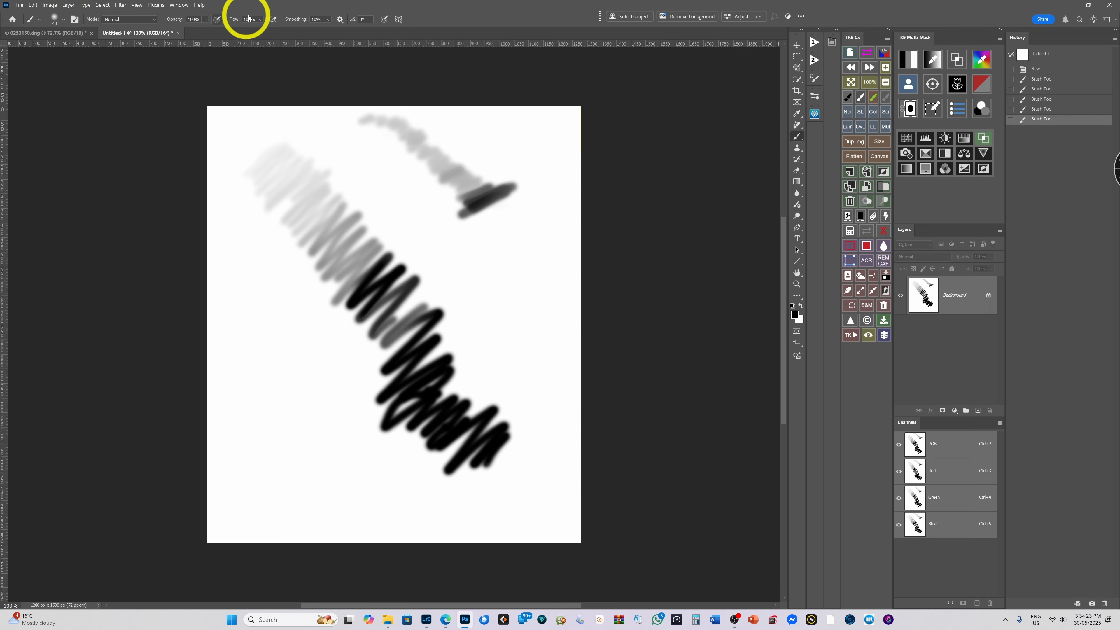
Choose the Hard Round brush and paint a hard-edged zigzag from grey to black on the lower left of the canvas.
{"action": "left_click", "coordinate": [63, 21]}
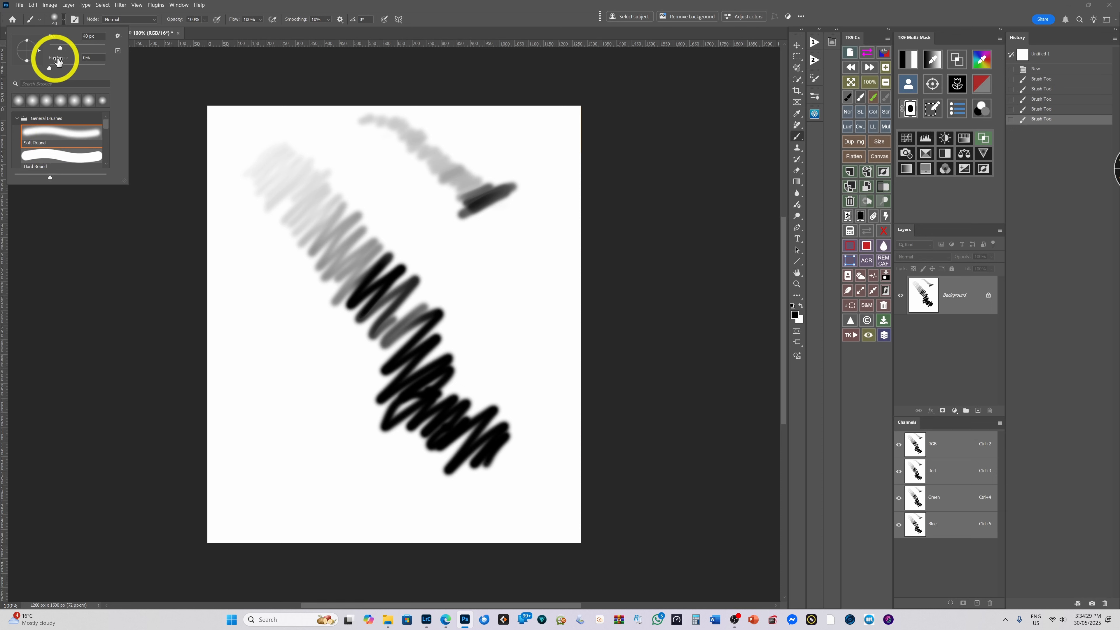
{"action": "left_click", "coordinate": [91, 57]}
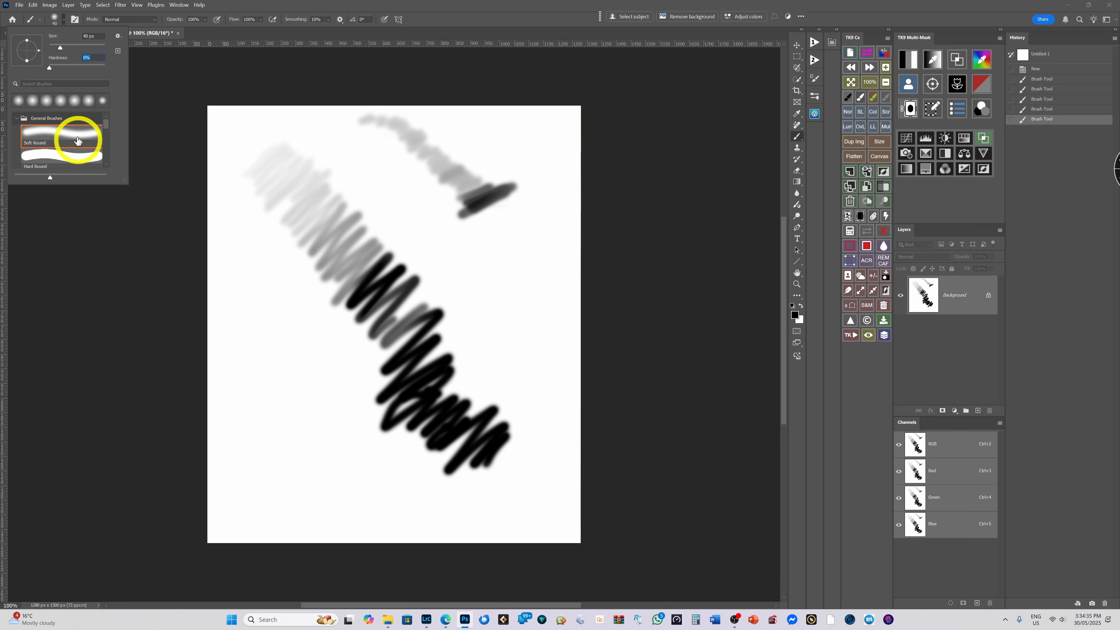
{"action": "left_click", "coordinate": [76, 155]}
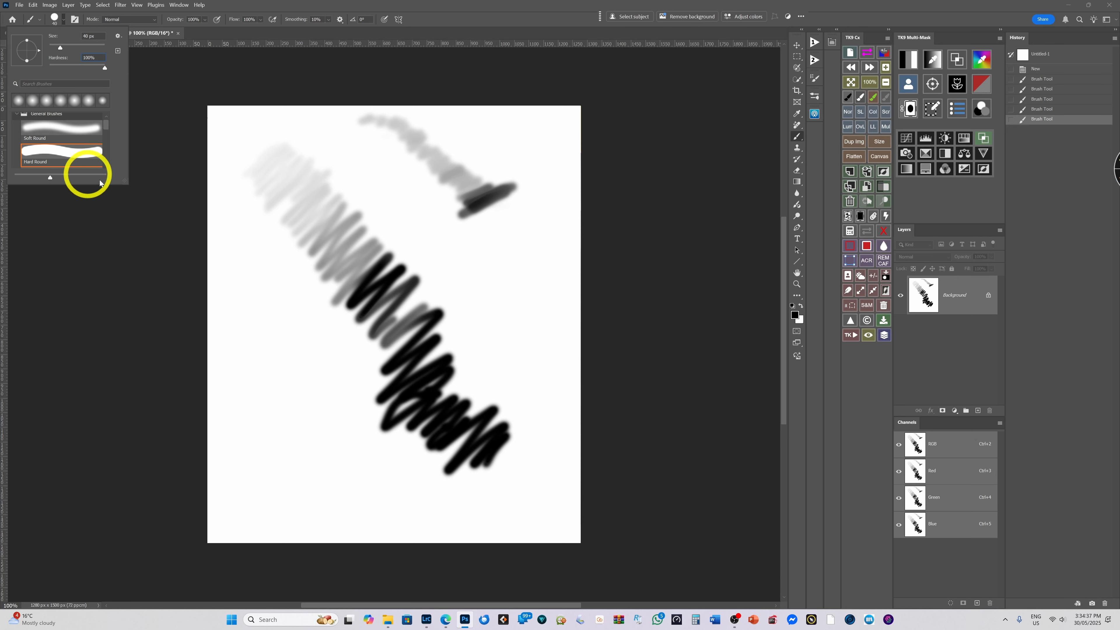
{"action": "left_click", "coordinate": [282, 293]}
{"action": "mouse_move", "coordinate": [236, 312]}
{"action": "left_mouse_down"}
{"action": "mouse_move", "coordinate": [264, 306]}
{"action": "mouse_move", "coordinate": [285, 333]}
{"action": "mouse_move", "coordinate": [300, 400]}
{"action": "mouse_move", "coordinate": [324, 424]}
{"action": "left_mouse_up"}
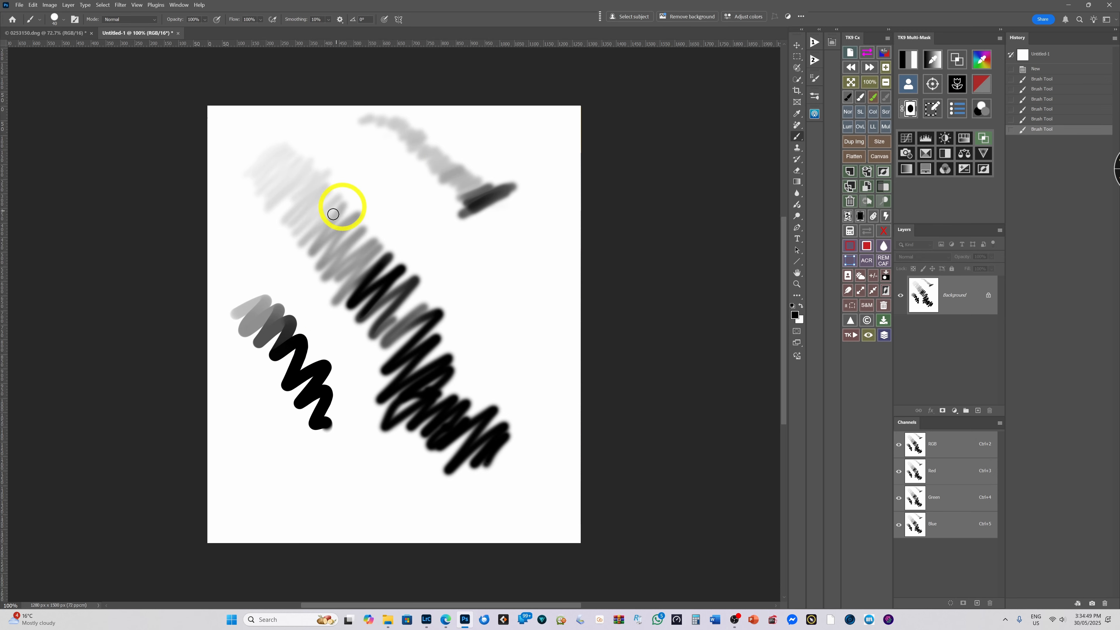
Switch the brush back to Soft Round with 0% hardness and return to the landscape photo document.
{"action": "left_click", "coordinate": [55, 21]}
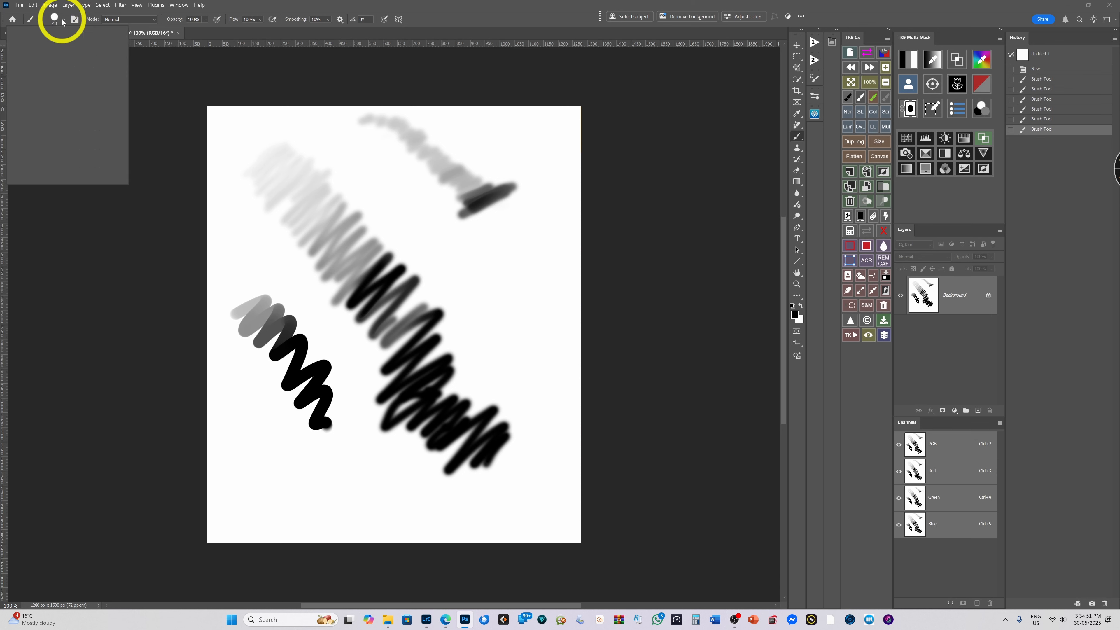
{"action": "left_click", "coordinate": [66, 132]}
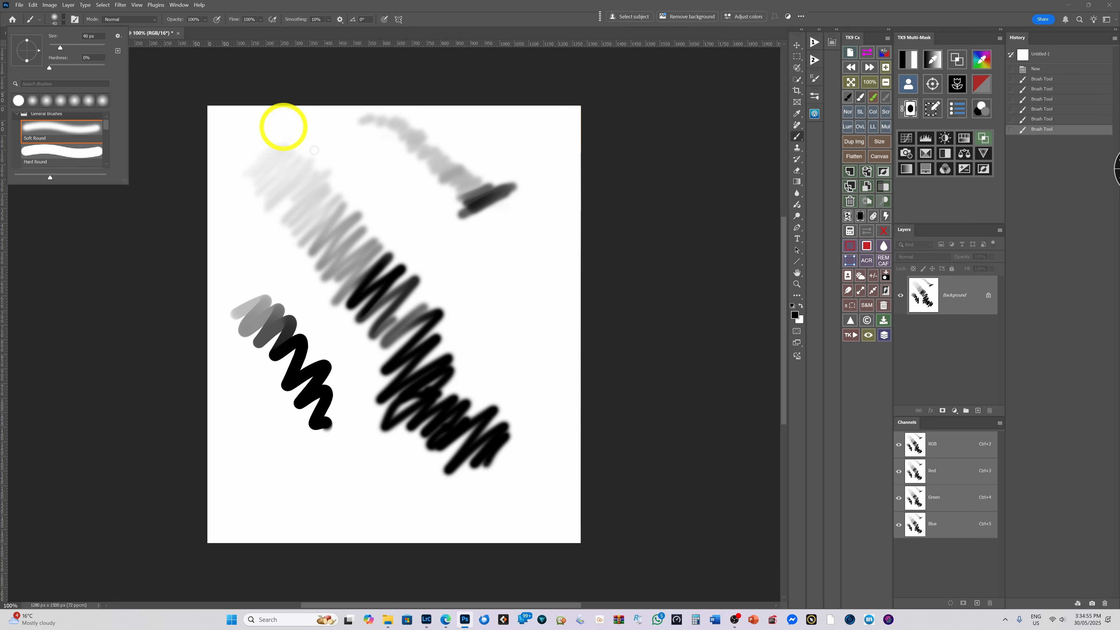
{"action": "left_click", "coordinate": [154, 118]}
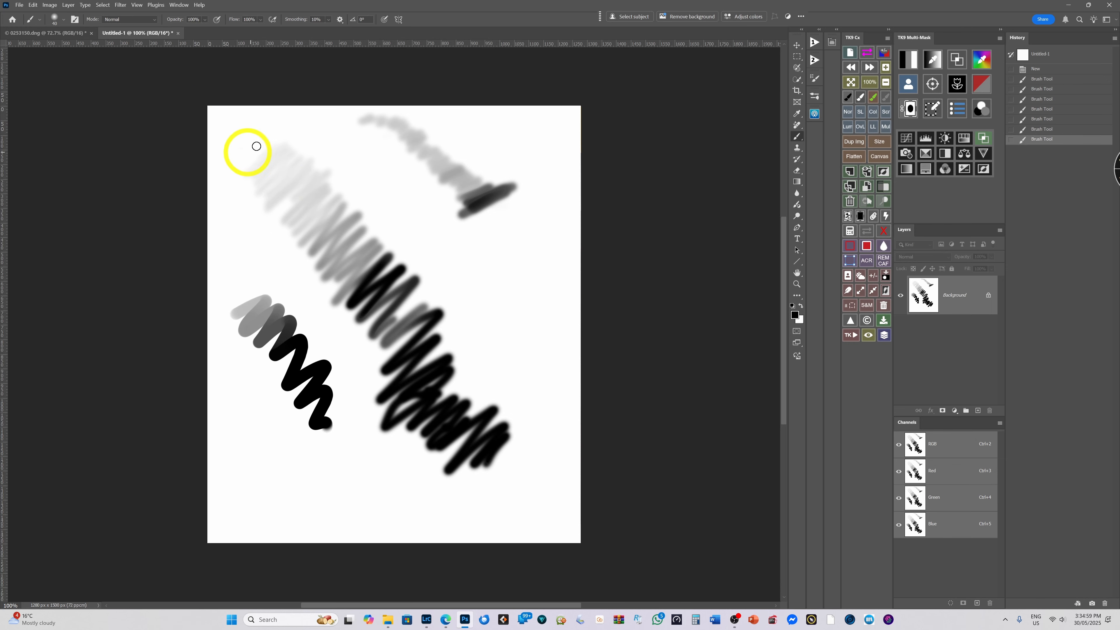
{"action": "left_click", "coordinate": [67, 33]}
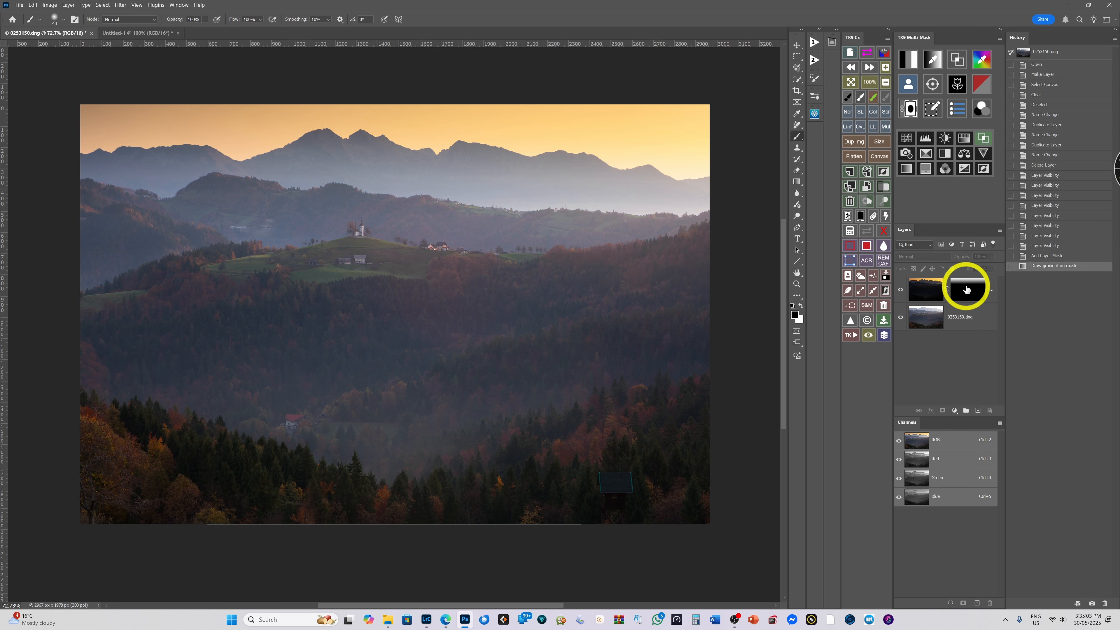
Make the dark sky layer's mask, rather than its image, the active target for painting with white.
{"action": "left_click", "coordinate": [972, 288]}
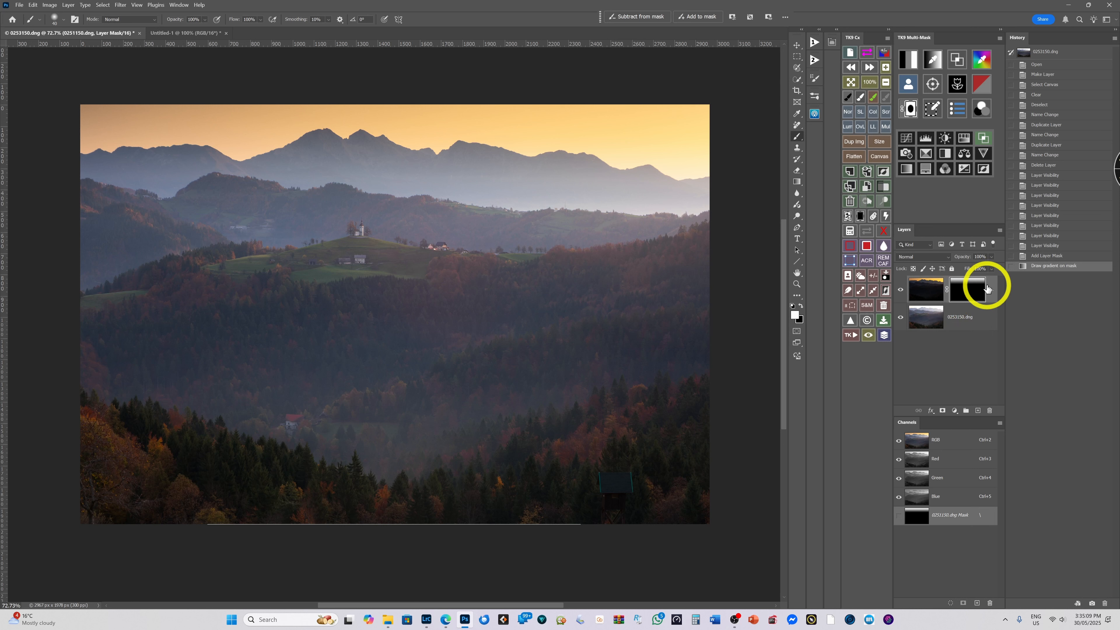
{"action": "left_click", "coordinate": [926, 289]}
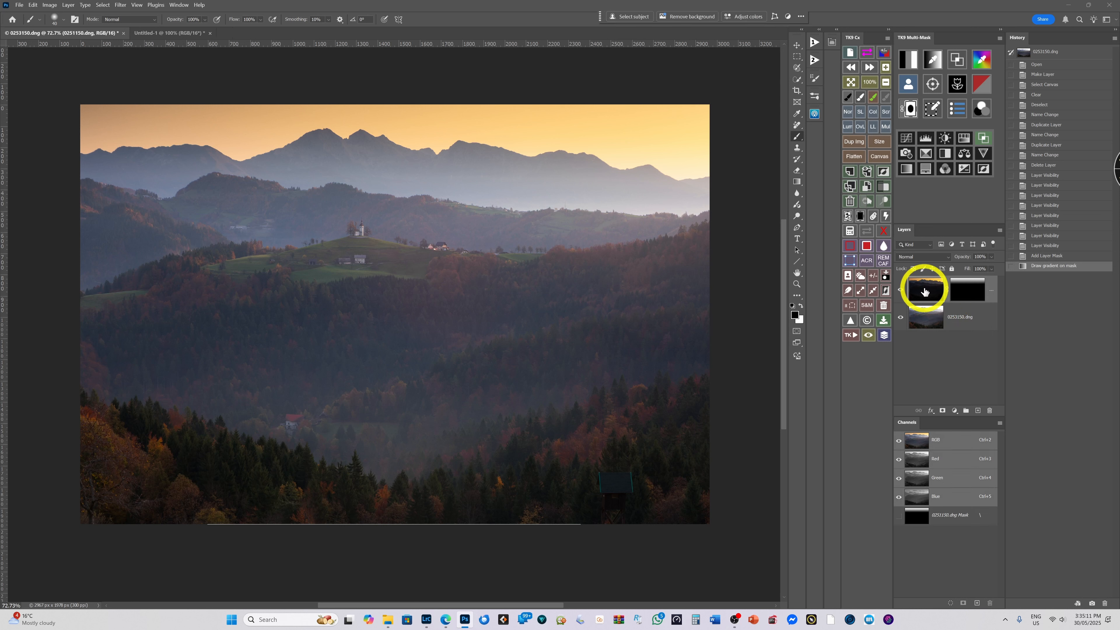
{"action": "left_click", "coordinate": [961, 292]}
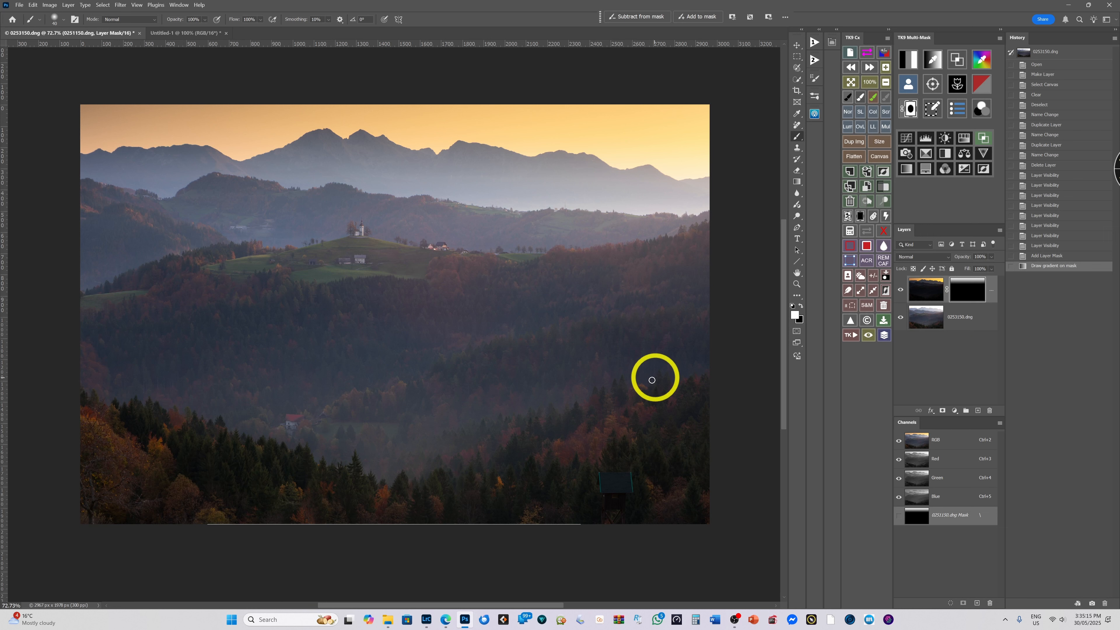
{"action": "scroll", "coordinate": [570, 375], "scroll_direction": "up", "scroll_amount": 1}
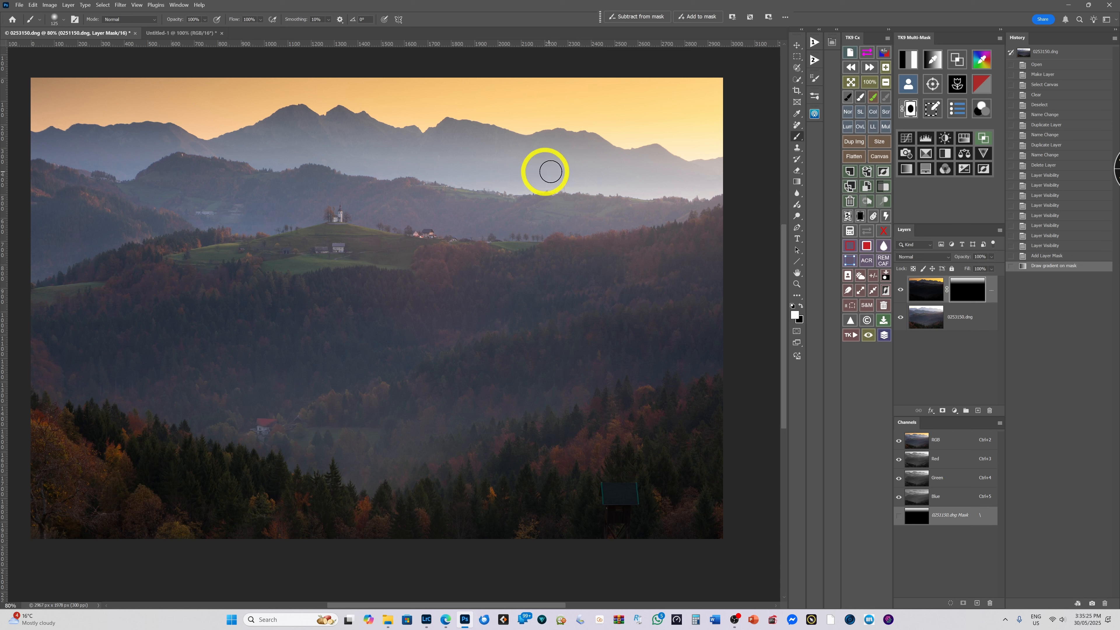
Enlarge the soft brush considerably and paint white on the mask over the bright haze along the right-hand mountains.
{"action": "key", "text": "bracketright"}
{"action": "key", "text": "bracketright"}
{"action": "key", "text": "bracketright"}
{"action": "key", "text": "bracketright"}
{"action": "key", "text": "bracketright"}
{"action": "key", "text": "bracketright"}
{"action": "key", "text": "bracketright"}
{"action": "key", "text": "bracketright"}
{"action": "key", "text": "bracketright"}
{"action": "key", "text": "bracketright"}
{"action": "key", "text": "bracketright"}
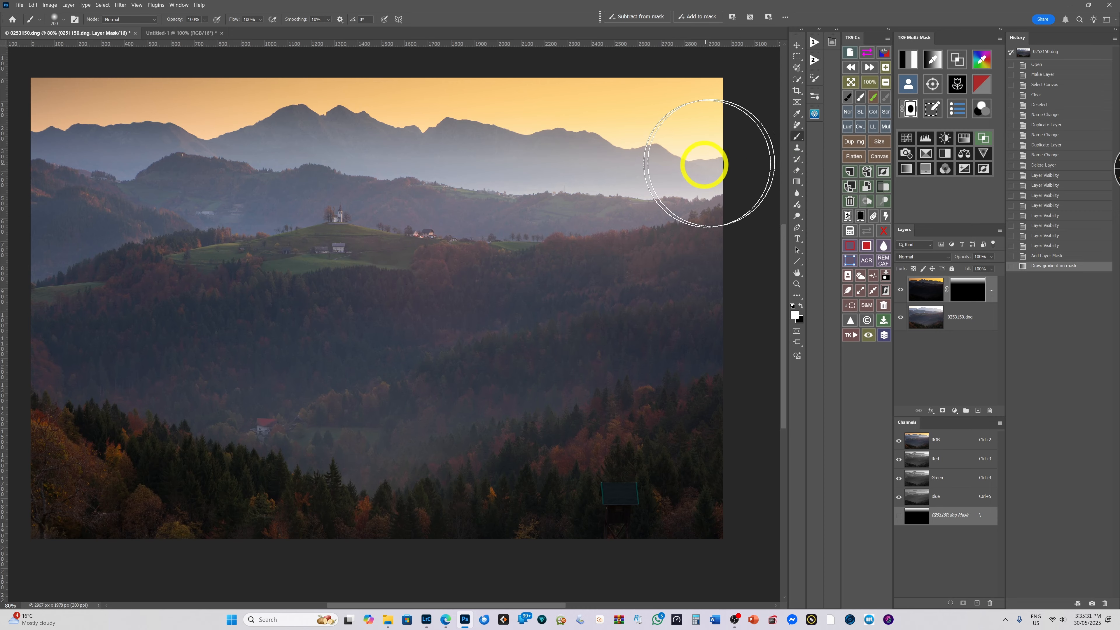
{"action": "left_click_drag", "start_coordinate": [717, 169], "coordinate": [605, 167]}
{"action": "mouse_move", "coordinate": [538, 153]}
{"action": "left_mouse_down"}
{"action": "mouse_move", "coordinate": [616, 152]}
{"action": "mouse_move", "coordinate": [418, 159]}
{"action": "mouse_move", "coordinate": [703, 166]}
{"action": "mouse_move", "coordinate": [713, 142]}
{"action": "mouse_move", "coordinate": [703, 127]}
{"action": "mouse_move", "coordinate": [573, 122]}
{"action": "mouse_move", "coordinate": [320, 130]}
{"action": "mouse_move", "coordinate": [702, 170]}
{"action": "left_mouse_up"}
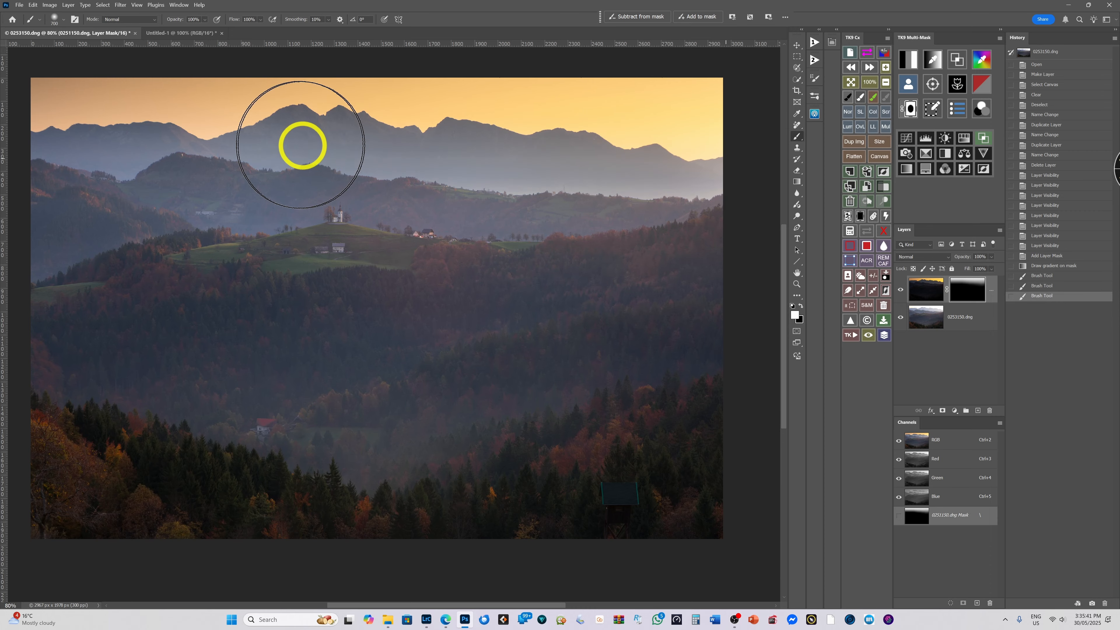
Paint more broad white strokes on the mask across the full mountain ridge and sky to bring in the darker exposure.
{"action": "left_click", "coordinate": [107, 136]}
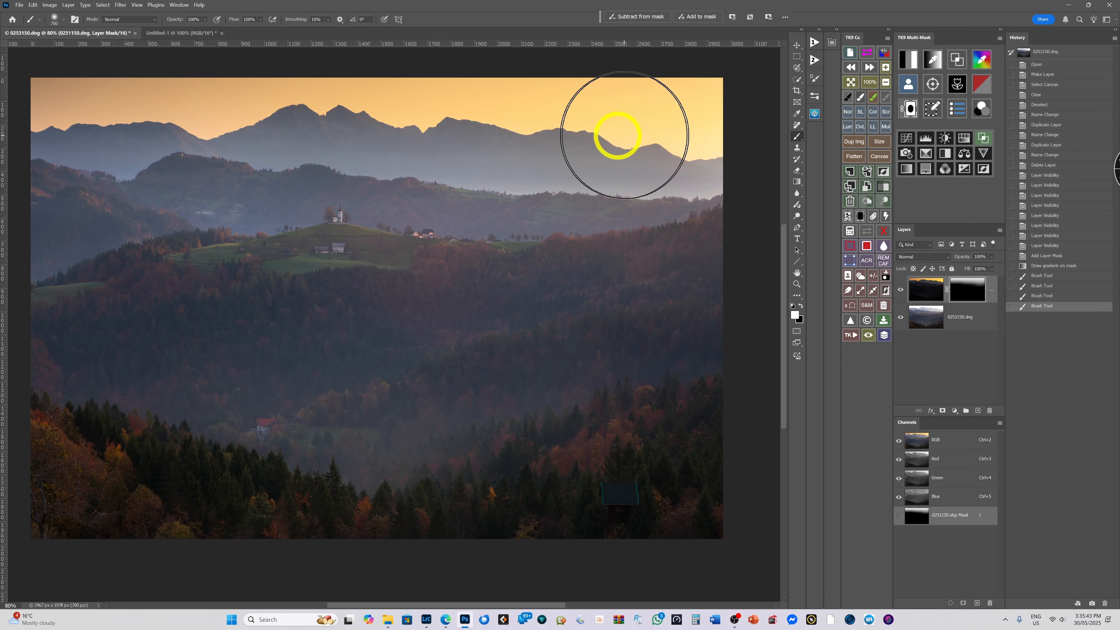
{"action": "mouse_move", "coordinate": [693, 169]}
{"action": "left_mouse_down"}
{"action": "mouse_move", "coordinate": [461, 154]}
{"action": "mouse_move", "coordinate": [723, 170]}
{"action": "mouse_move", "coordinate": [469, 164]}
{"action": "mouse_move", "coordinate": [353, 148]}
{"action": "mouse_move", "coordinate": [710, 176]}
{"action": "mouse_move", "coordinate": [724, 175]}
{"action": "mouse_move", "coordinate": [727, 154]}
{"action": "mouse_move", "coordinate": [674, 152]}
{"action": "mouse_move", "coordinate": [639, 167]}
{"action": "mouse_move", "coordinate": [722, 156]}
{"action": "mouse_move", "coordinate": [595, 159]}
{"action": "mouse_move", "coordinate": [726, 159]}
{"action": "mouse_move", "coordinate": [473, 148]}
{"action": "mouse_move", "coordinate": [702, 115]}
{"action": "mouse_move", "coordinate": [627, 99]}
{"action": "mouse_move", "coordinate": [716, 109]}
{"action": "mouse_move", "coordinate": [424, 120]}
{"action": "mouse_move", "coordinate": [567, 128]}
{"action": "mouse_move", "coordinate": [394, 122]}
{"action": "mouse_move", "coordinate": [450, 136]}
{"action": "mouse_move", "coordinate": [63, 124]}
{"action": "mouse_move", "coordinate": [126, 114]}
{"action": "mouse_move", "coordinate": [25, 130]}
{"action": "left_mouse_up"}
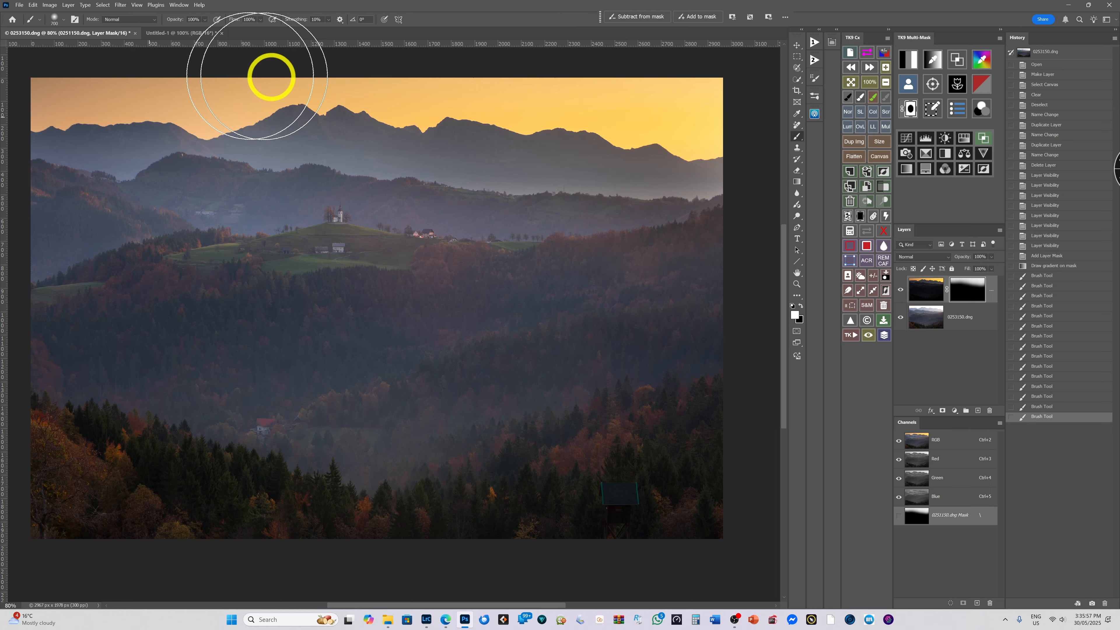
{"action": "mouse_move", "coordinate": [711, 140]}
{"action": "left_mouse_down"}
{"action": "mouse_move", "coordinate": [689, 170]}
{"action": "mouse_move", "coordinate": [615, 130]}
{"action": "left_mouse_up"}
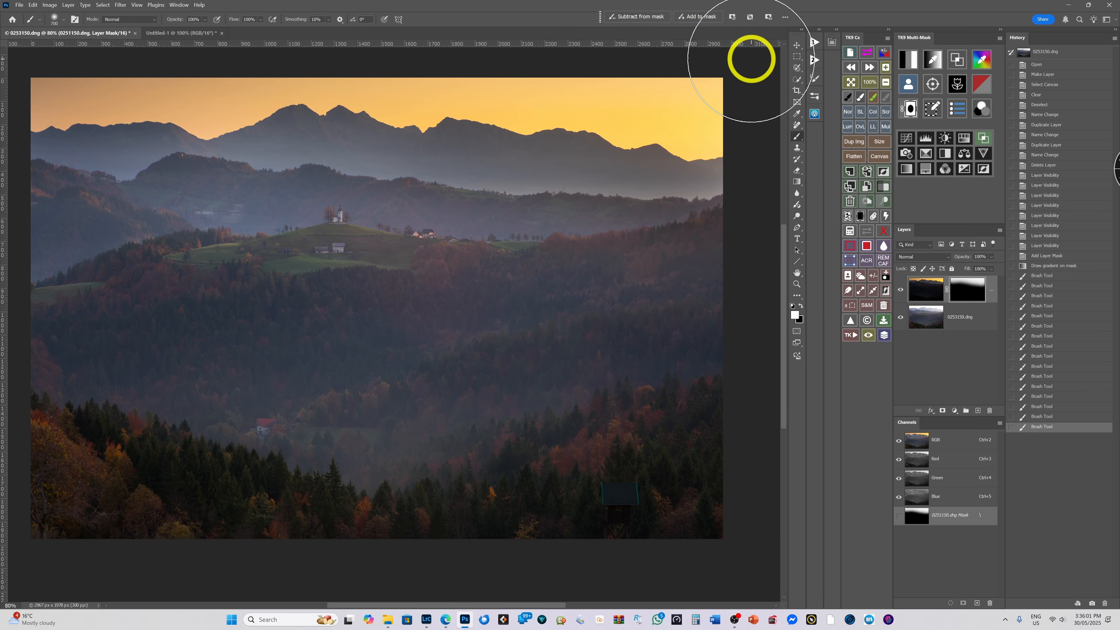
{"action": "scroll", "coordinate": [498, 265], "scroll_direction": "down", "scroll_amount": 3}
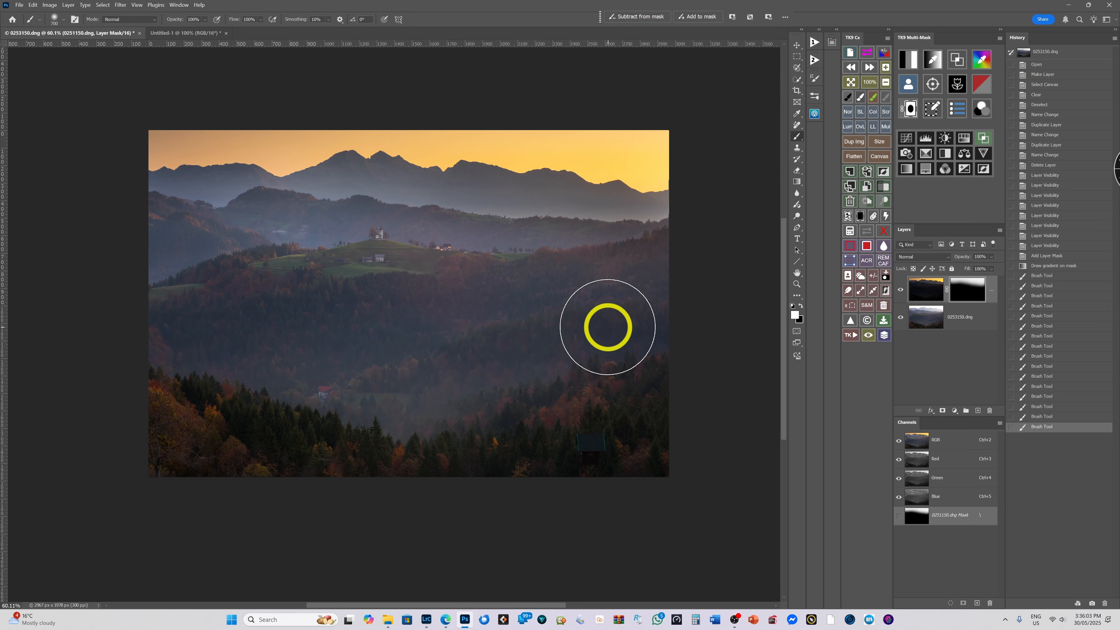
{"action": "scroll", "coordinate": [617, 339], "scroll_direction": "up", "scroll_amount": 2}
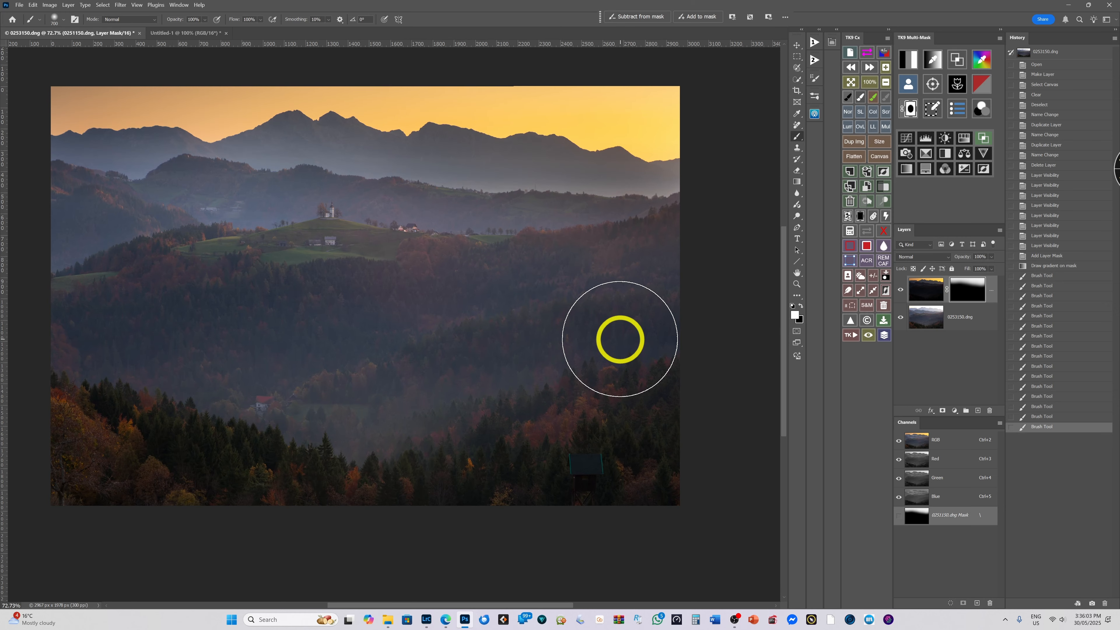
Open the XP-Pen tablet settings, examine the Work area mapping between monitors and pen tablet, and close them.
{"action": "left_click", "coordinate": [1006, 620]}
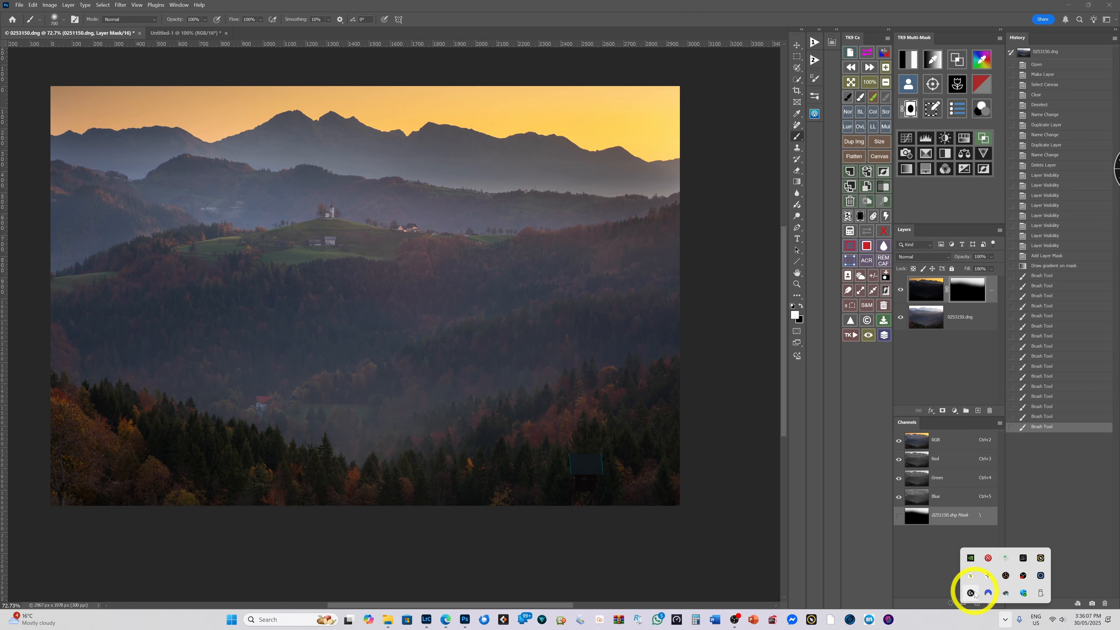
{"action": "left_click", "coordinate": [1022, 559]}
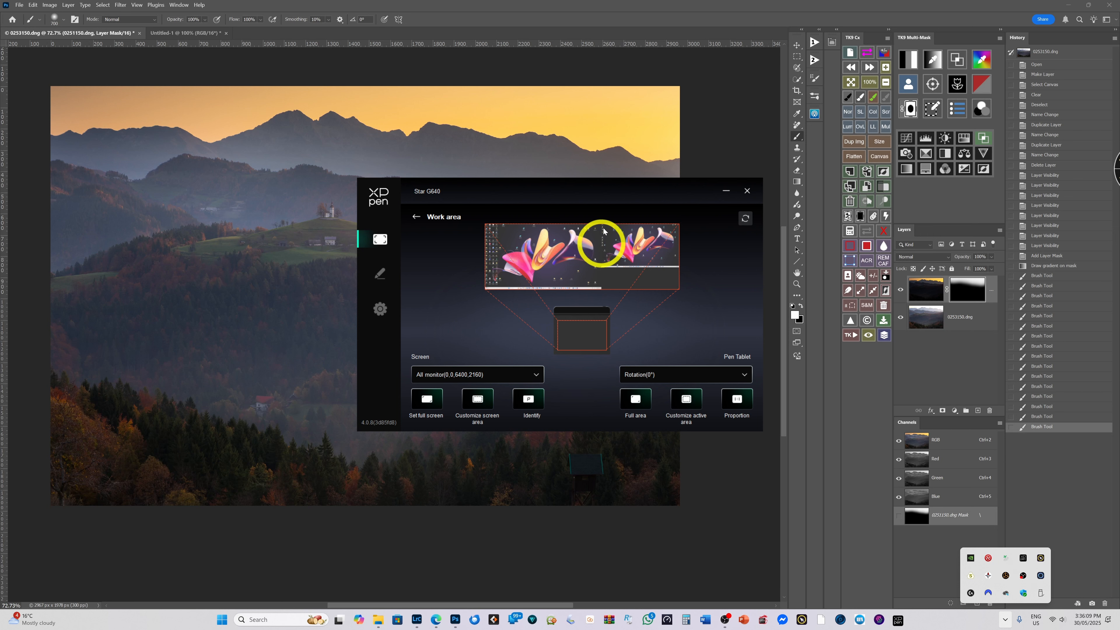
{"action": "left_click_drag", "start_coordinate": [587, 183], "coordinate": [476, 155]}
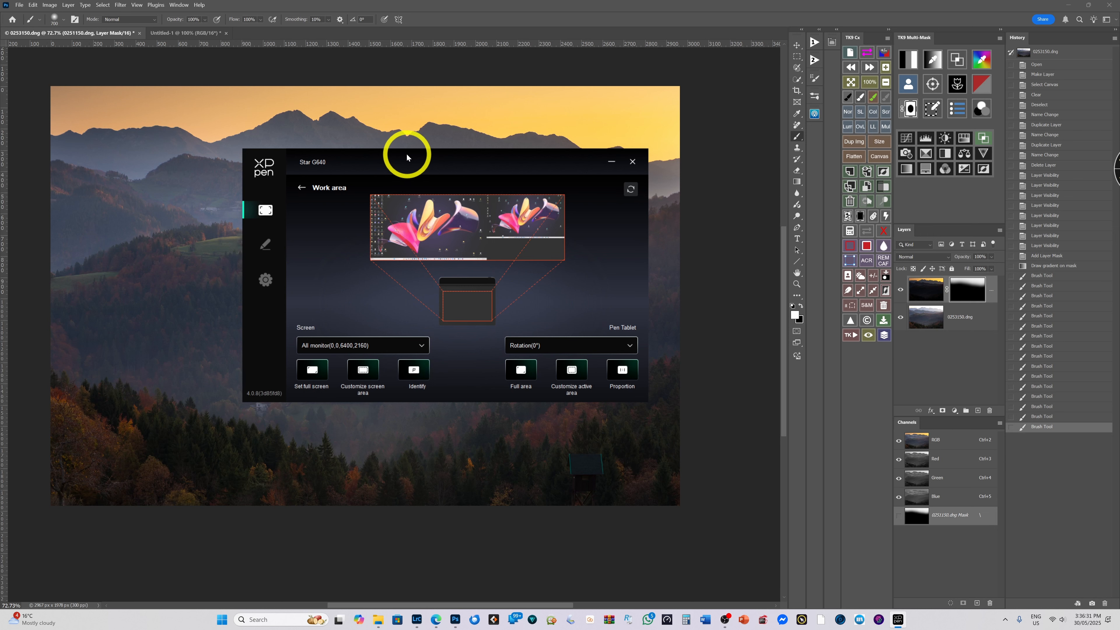
{"action": "left_click_drag", "start_coordinate": [401, 153], "coordinate": [380, 138]}
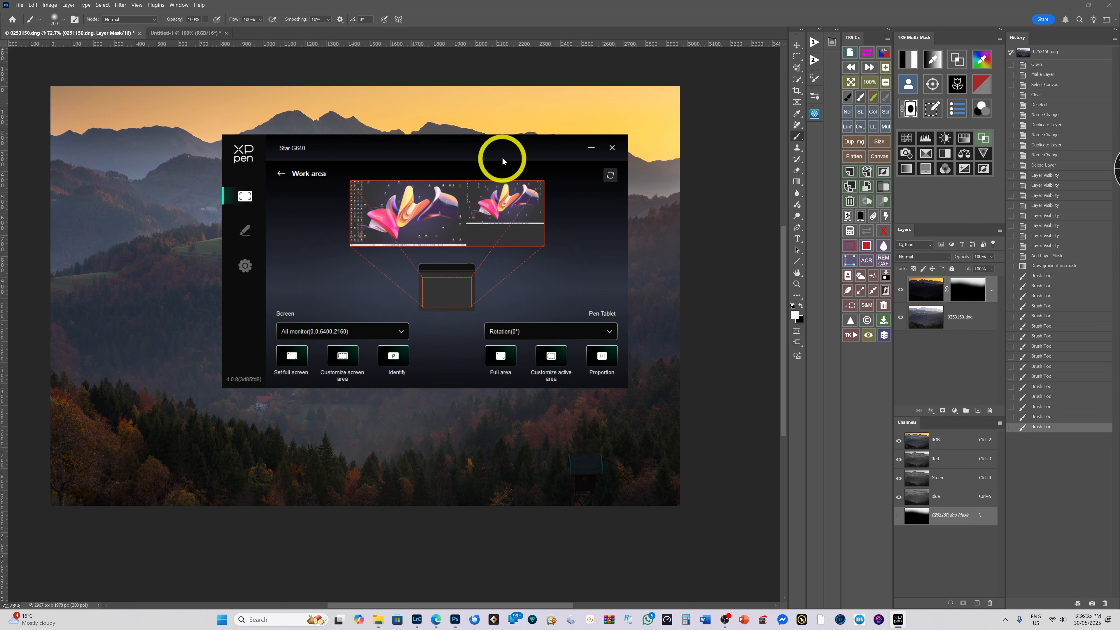
{"action": "left_click", "coordinate": [612, 147]}
{"action": "scroll", "coordinate": [495, 270], "scroll_direction": "down", "scroll_amount": 2}
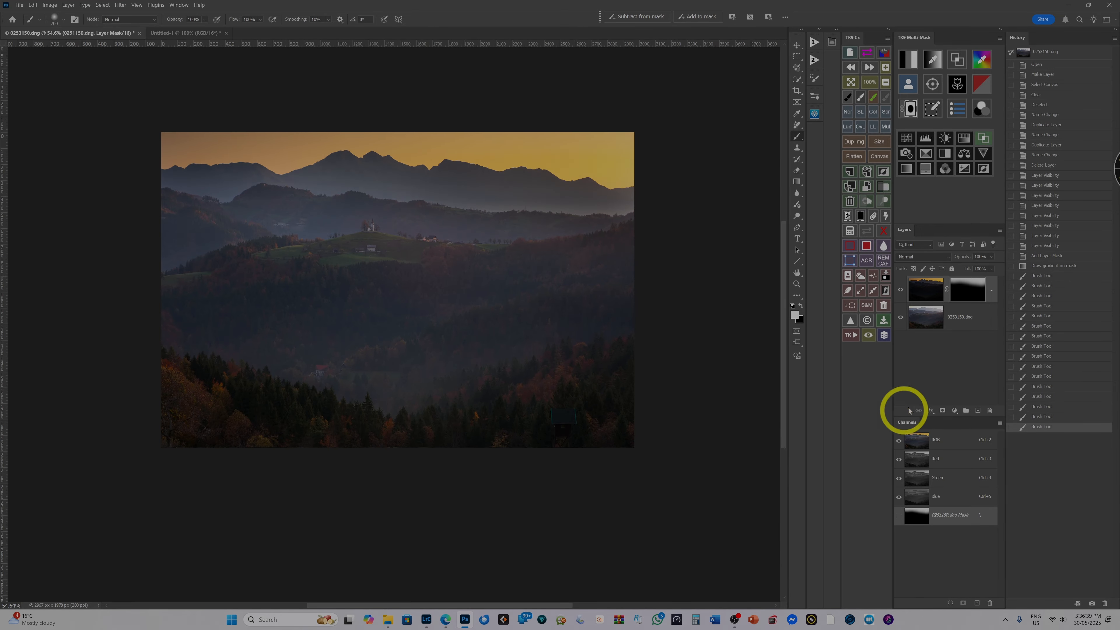